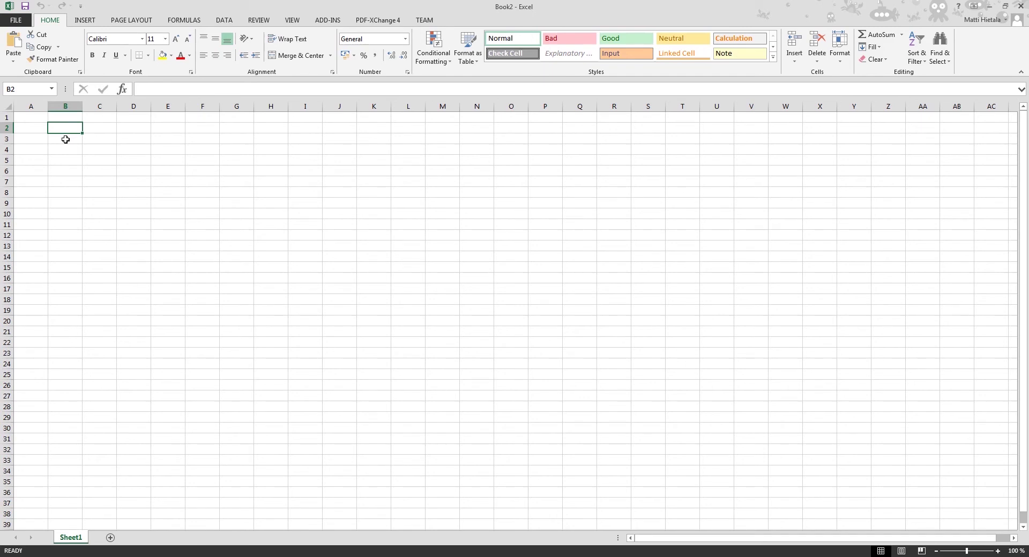
# Open the Excel Add-ins manager via File > Options > Add-Ins with Manage set to Excel Add-ins.
pyautogui.click(16, 21)
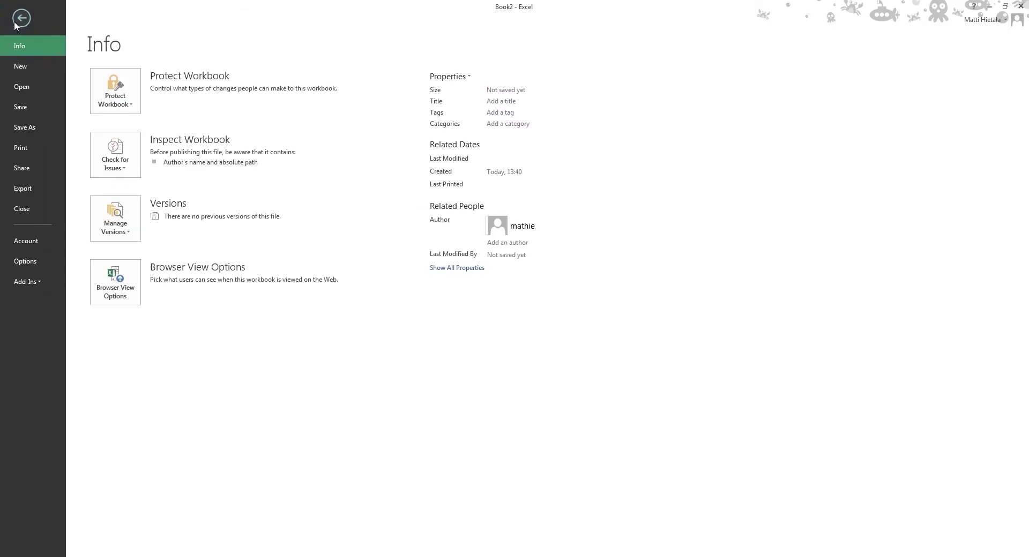
pyautogui.click(25, 262)
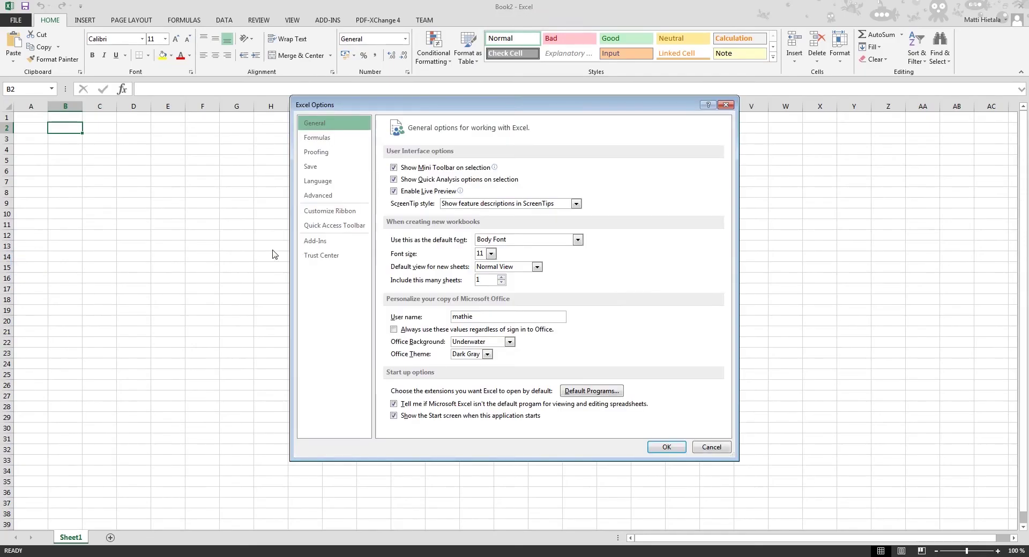
pyautogui.click(316, 241)
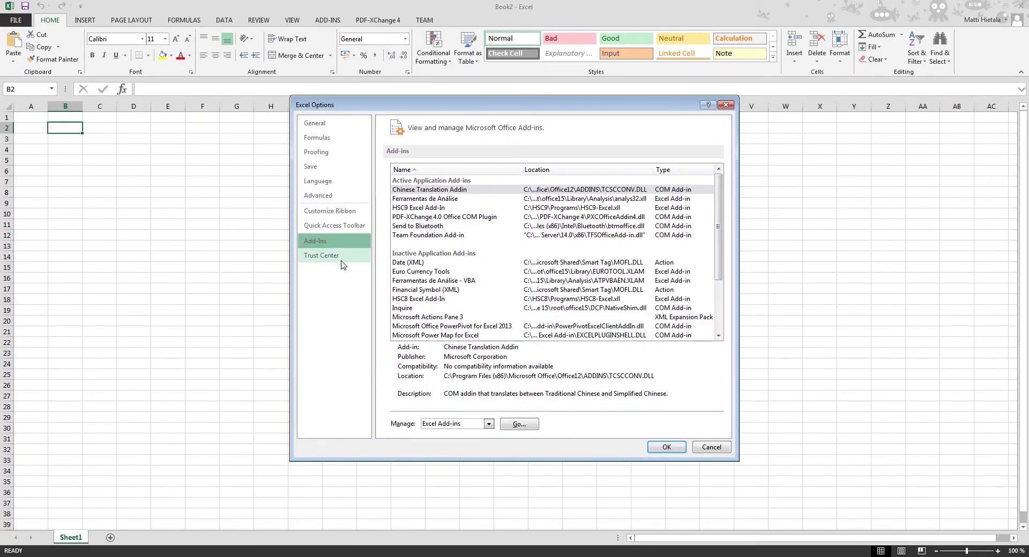
pyautogui.click(489, 424)
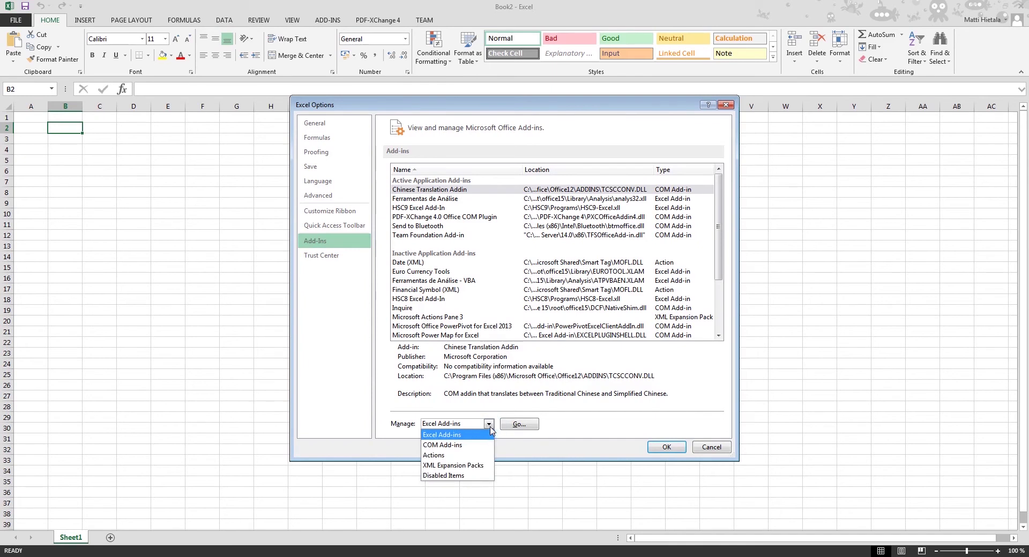
pyautogui.click(489, 434)
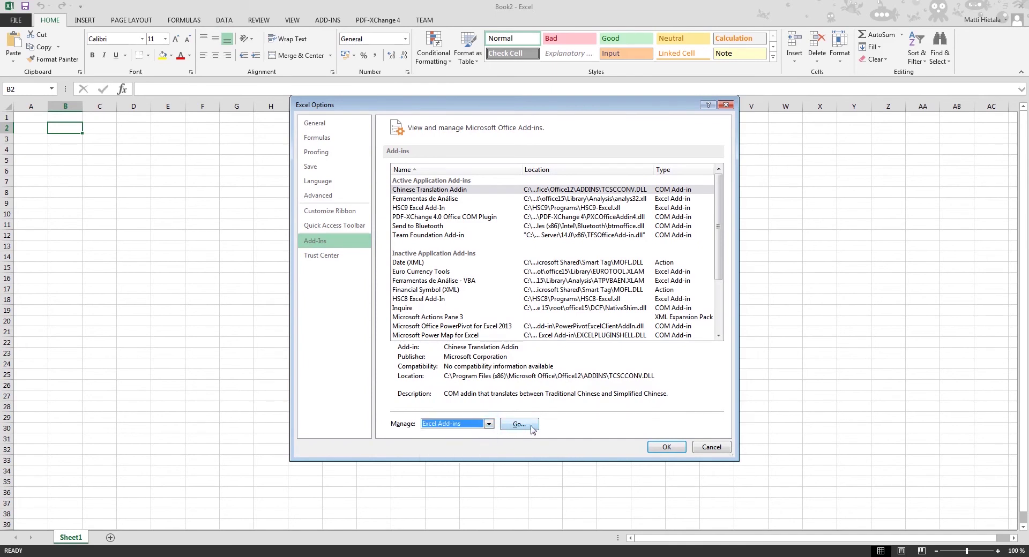
pyautogui.click(518, 425)
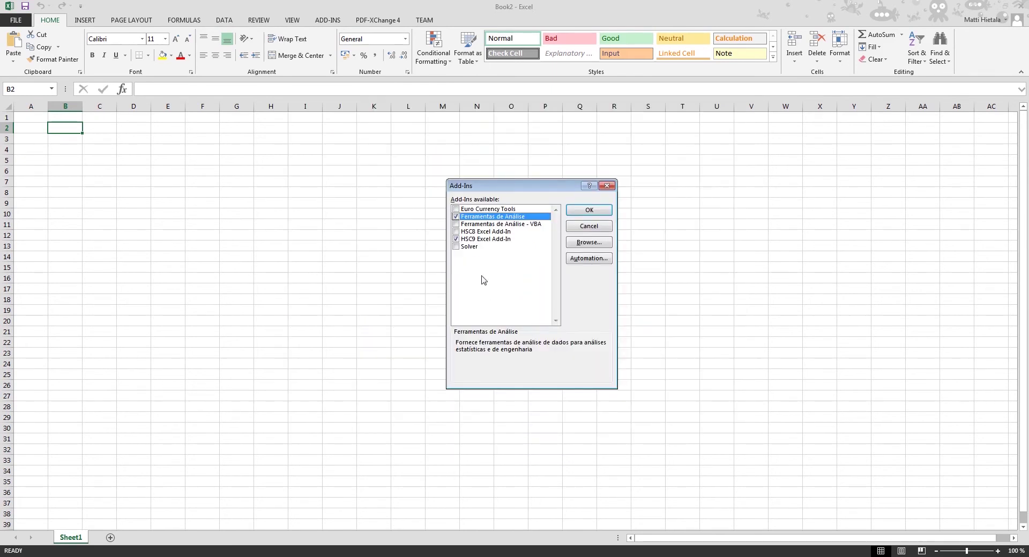
# Browse for an add-in file and navigate to the C:\HSC9\Programs folder.
pyautogui.click(589, 243)
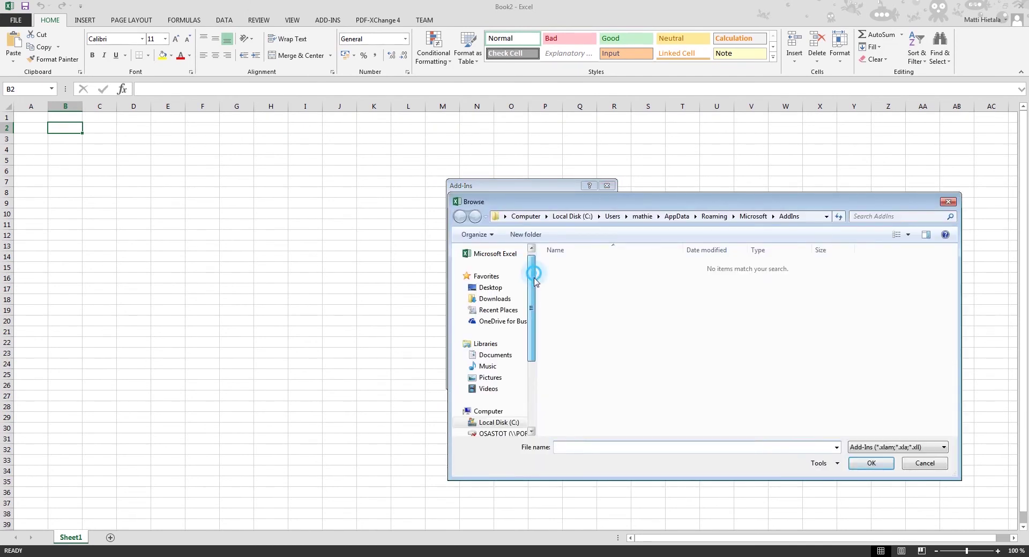
pyautogui.moveTo(533, 264); pyautogui.dragTo(533, 311)
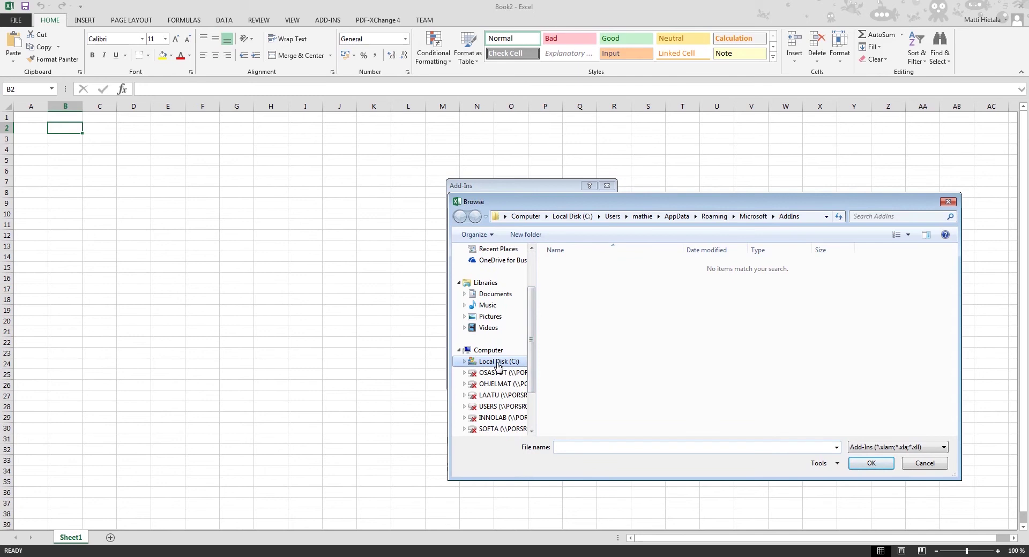
pyautogui.click(495, 363)
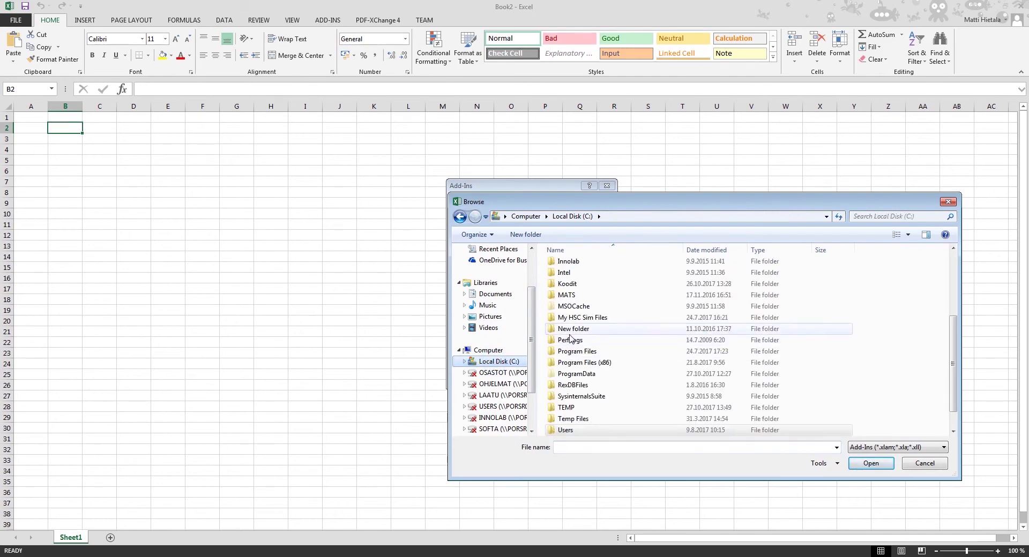
pyautogui.scroll(3, 571, 341)
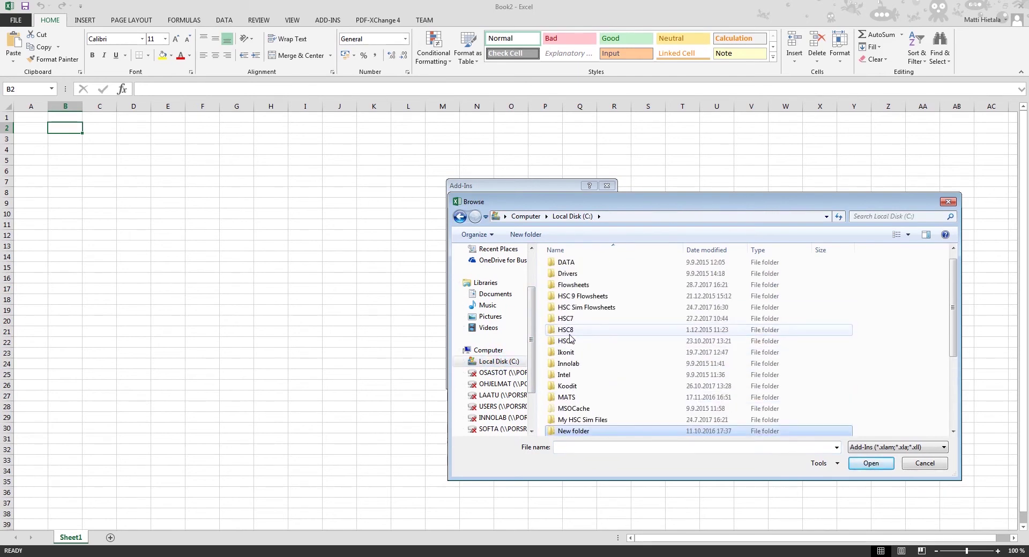
pyautogui.doubleClick(572, 342)
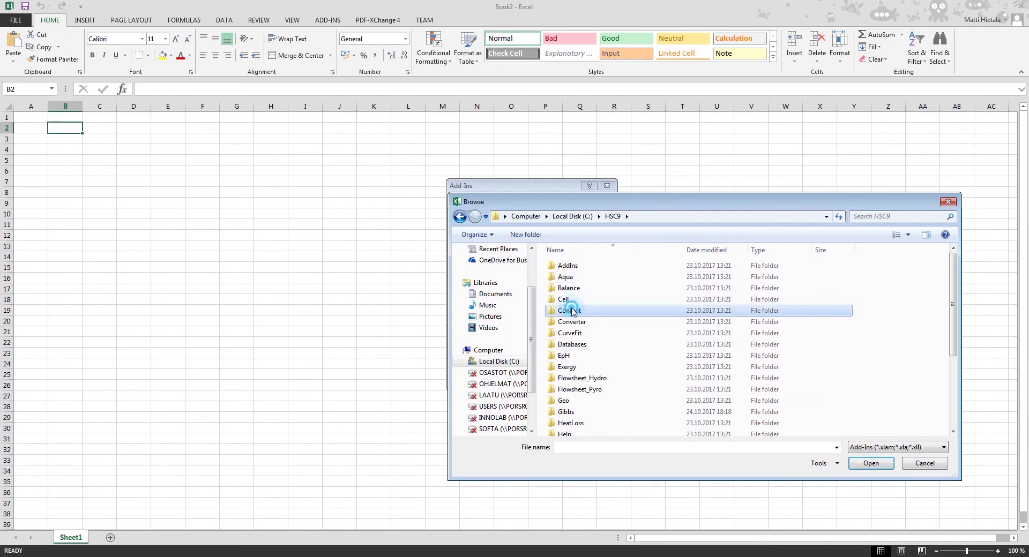
pyautogui.scroll(-3, 571, 312)
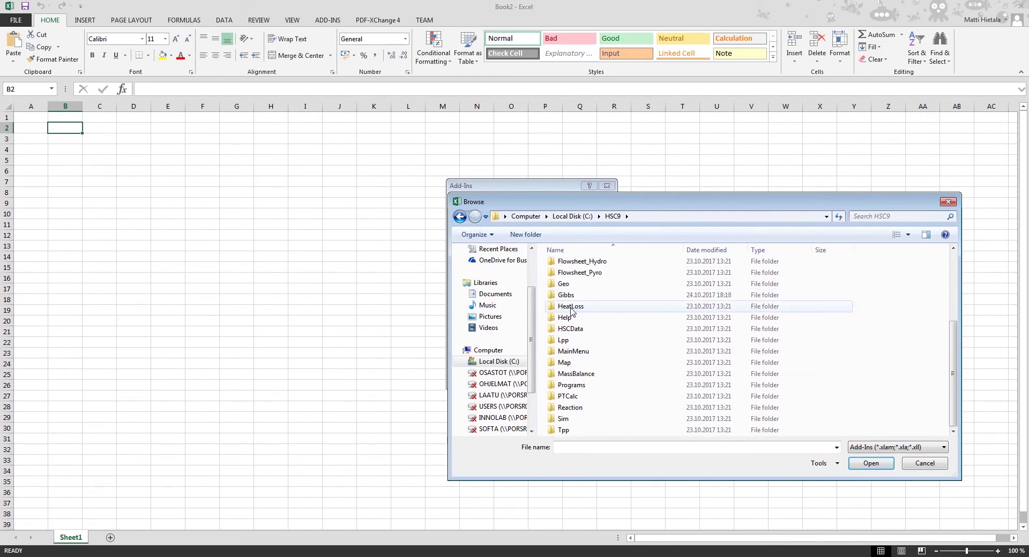
pyautogui.click(577, 390)
pyautogui.doubleClick(576, 390)
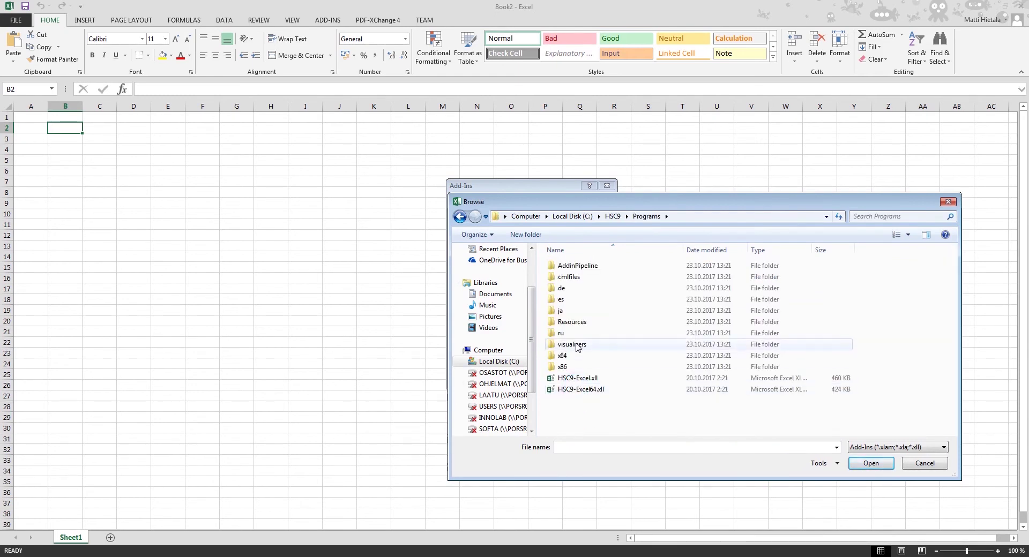
# Select HSC9-Excel.xll as the add-in file.
pyautogui.click(576, 378)
pyautogui.click(579, 390)
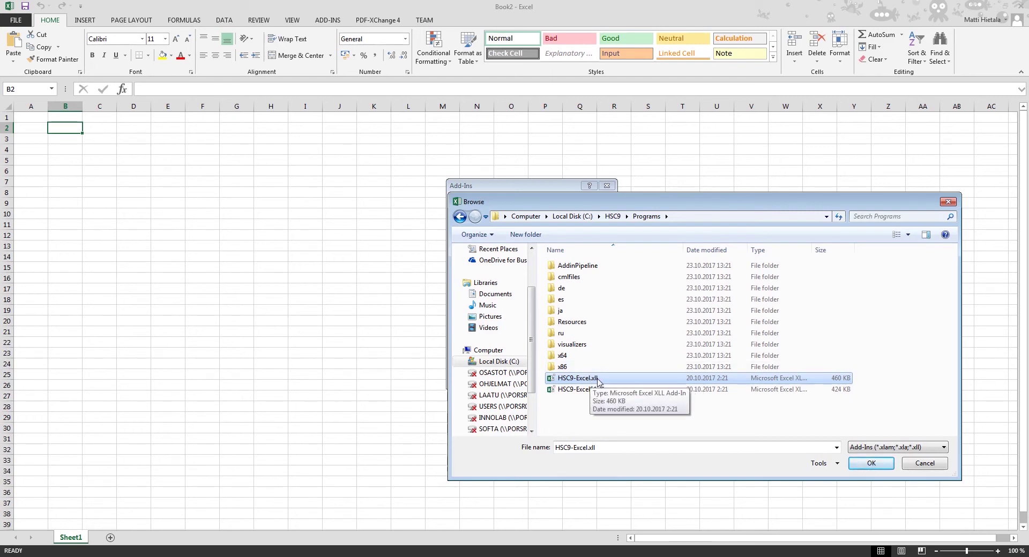
pyautogui.click(579, 391)
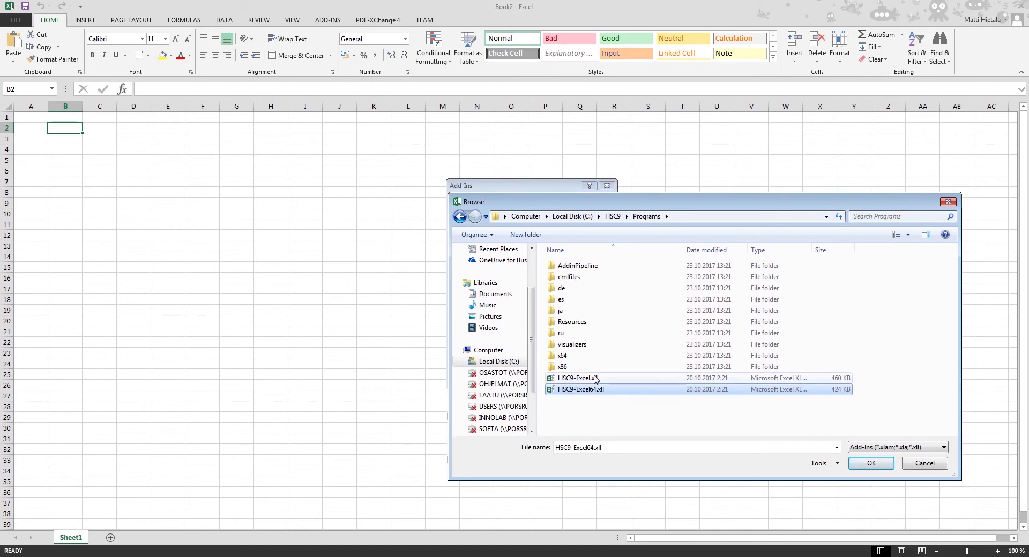
pyautogui.click(591, 380)
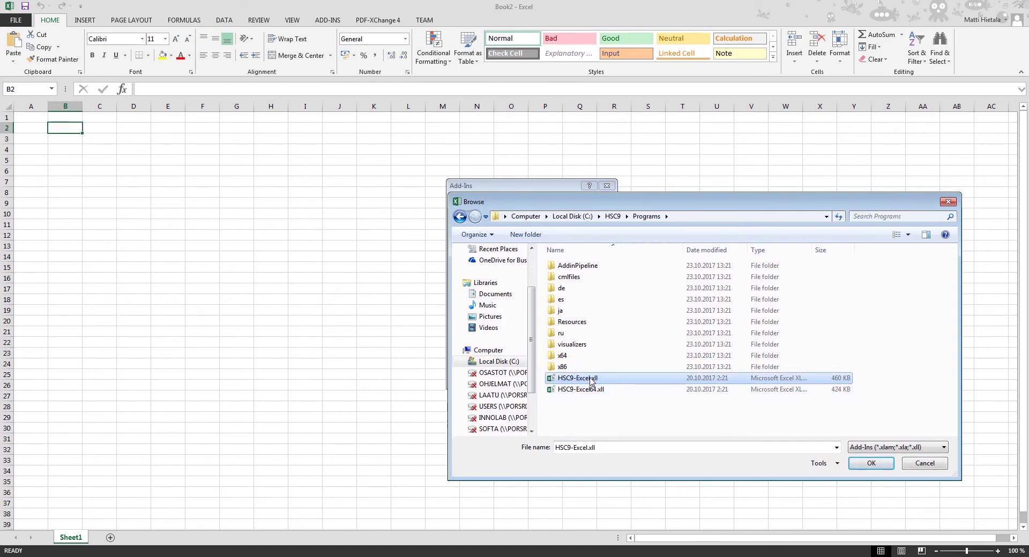
# Load HSC9-Excel.xll without replacing the existing file, check HSC9 Excel Add-In and confirm.
pyautogui.click(874, 463)
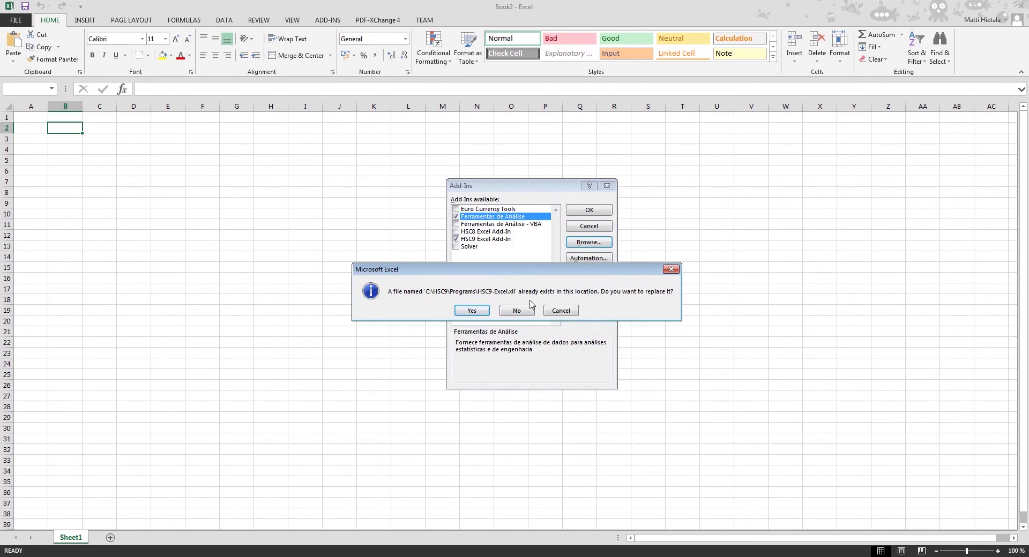
pyautogui.click(523, 315)
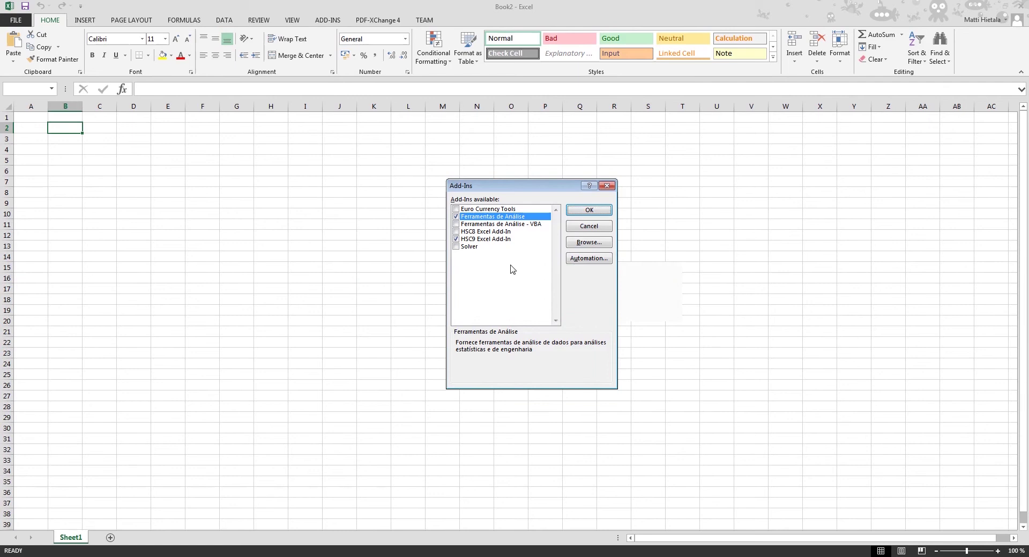
pyautogui.click(488, 239)
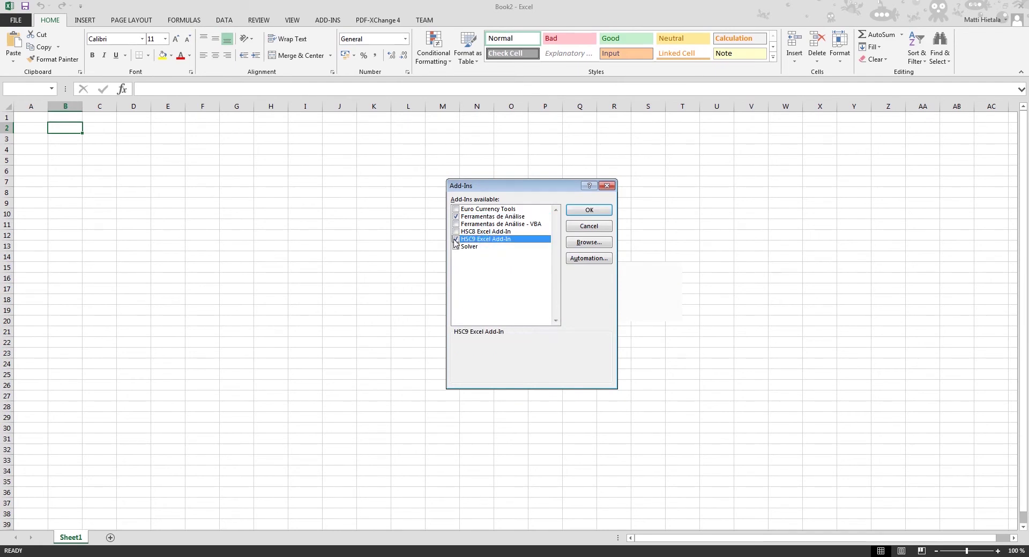
pyautogui.click(589, 211)
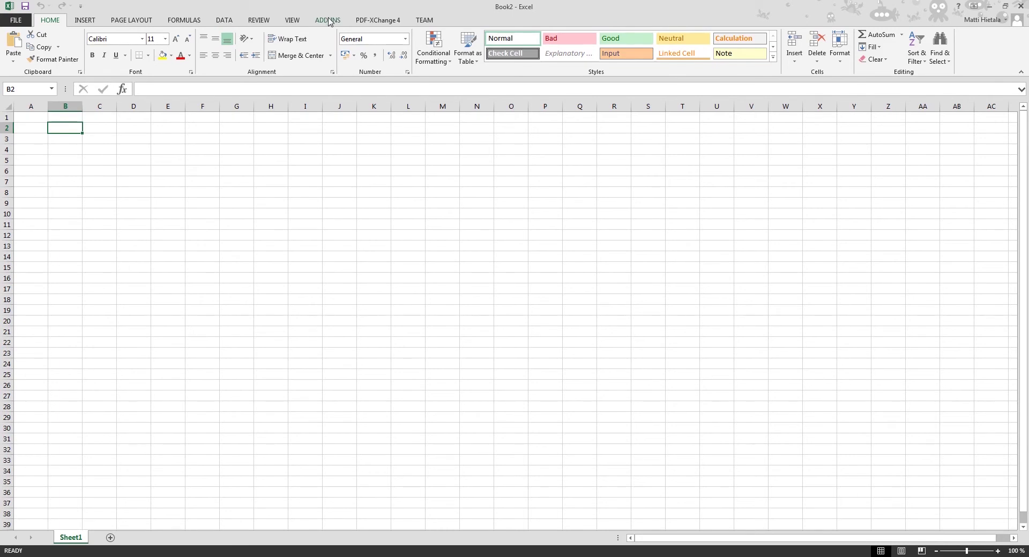
# Set the HSC measurement units to °C, kWh and bar from the ADD-INS HSC menu.
pyautogui.click(329, 21)
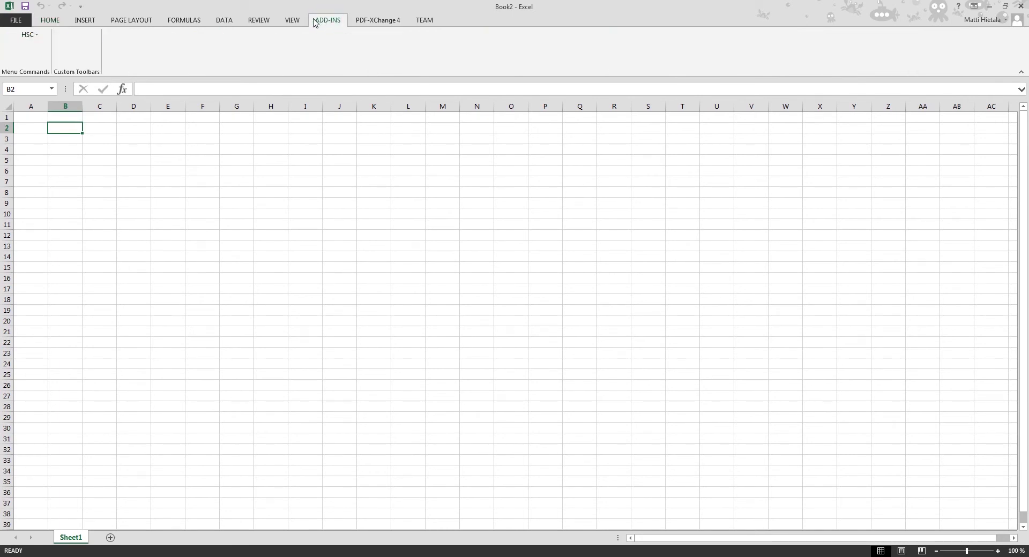
pyautogui.click(33, 36)
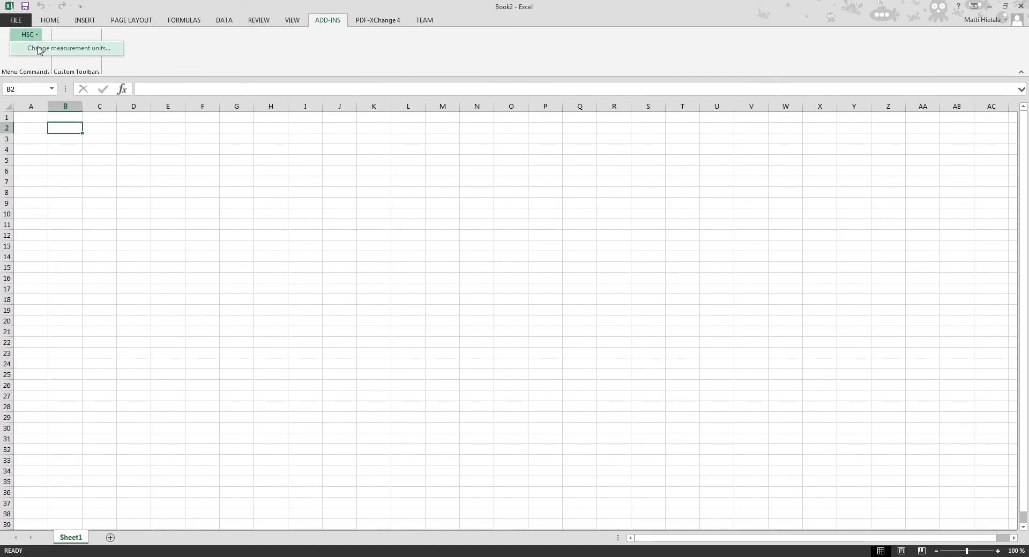
pyautogui.click(39, 51)
pyautogui.moveTo(59, 24); pyautogui.dragTo(257, 199)
pyautogui.click(299, 233)
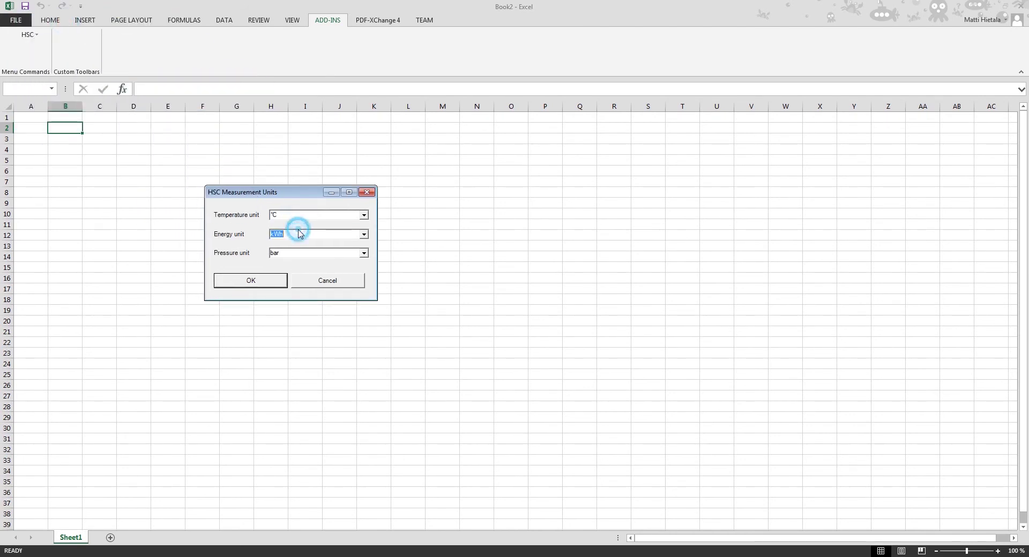
pyautogui.click(292, 253)
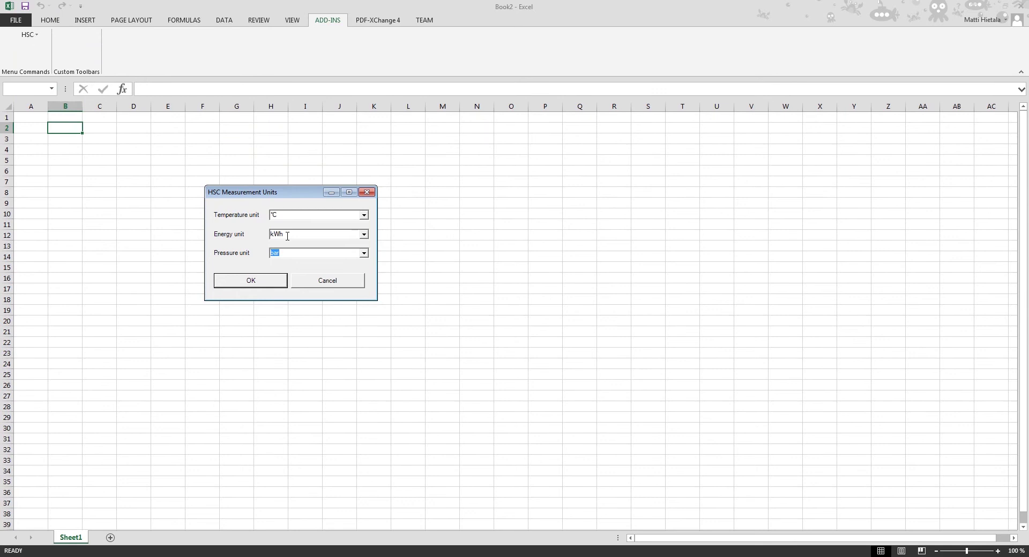
pyautogui.click(288, 234)
pyautogui.click(285, 216)
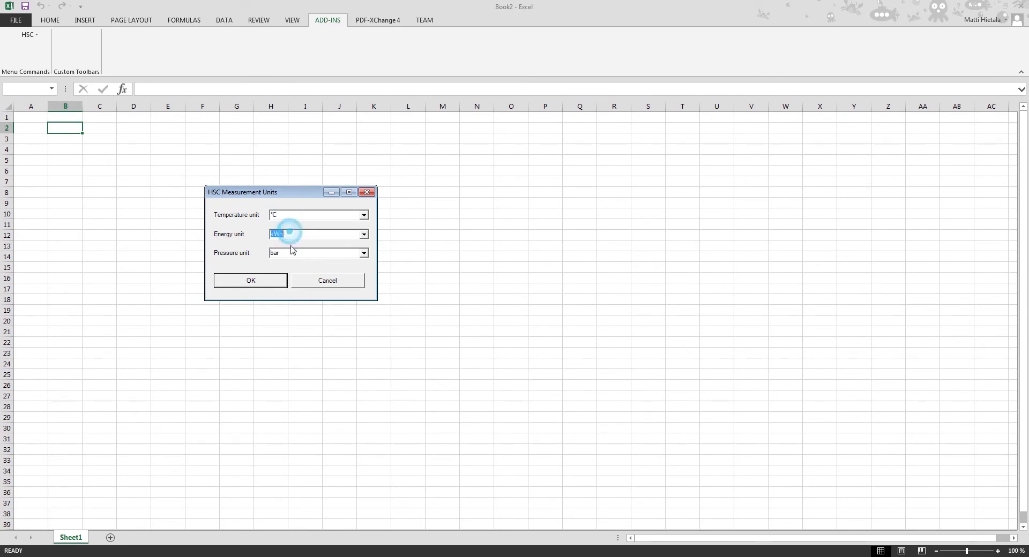
pyautogui.click(292, 251)
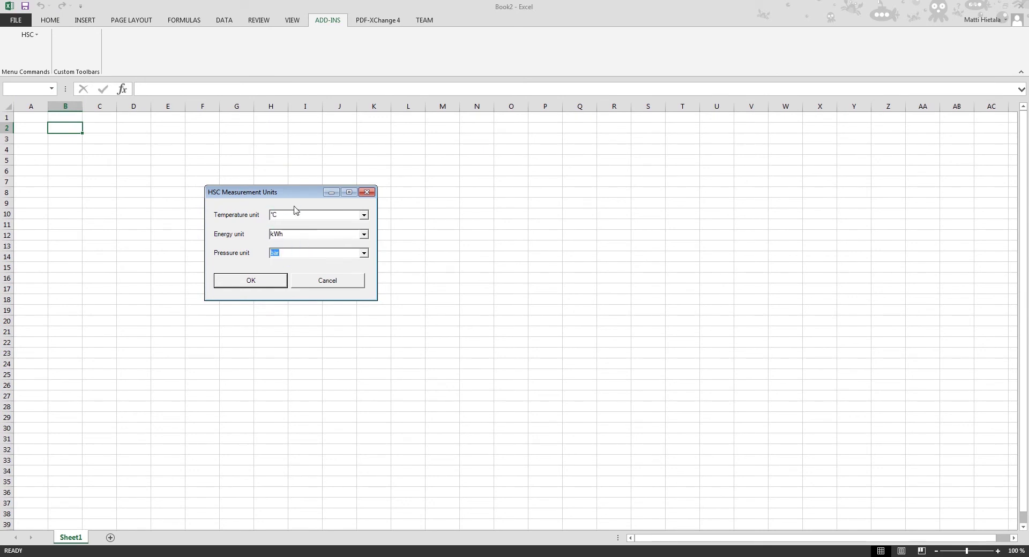
pyautogui.click(252, 281)
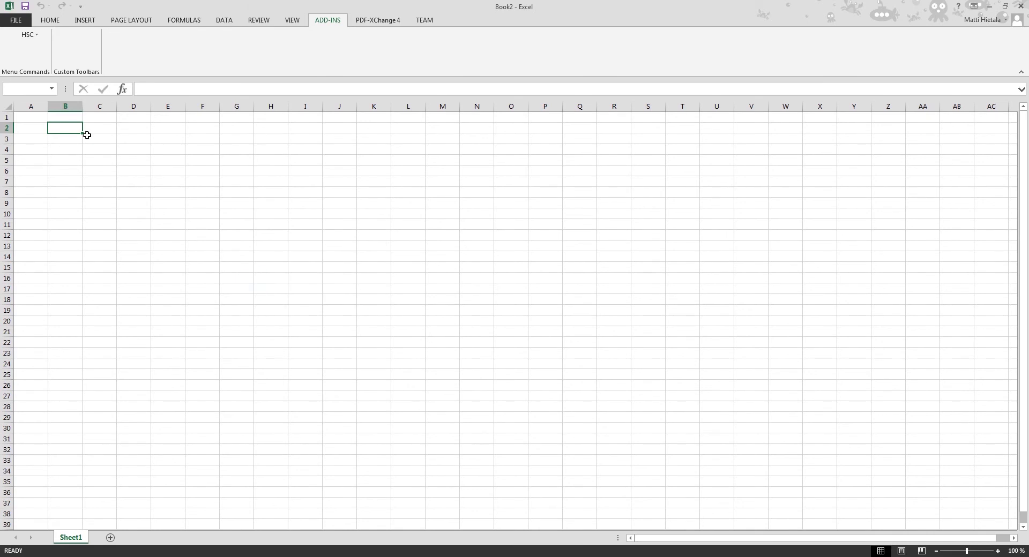
# Enter =MW("Cu") in B2 to get copper's molecular weight, 63.546.
pyautogui.click(68, 127)
pyautogui.click(63, 151)
pyautogui.keyDown('ctrl'); pyautogui.scroll(7, 65, 142); pyautogui.keyUp('ctrl')
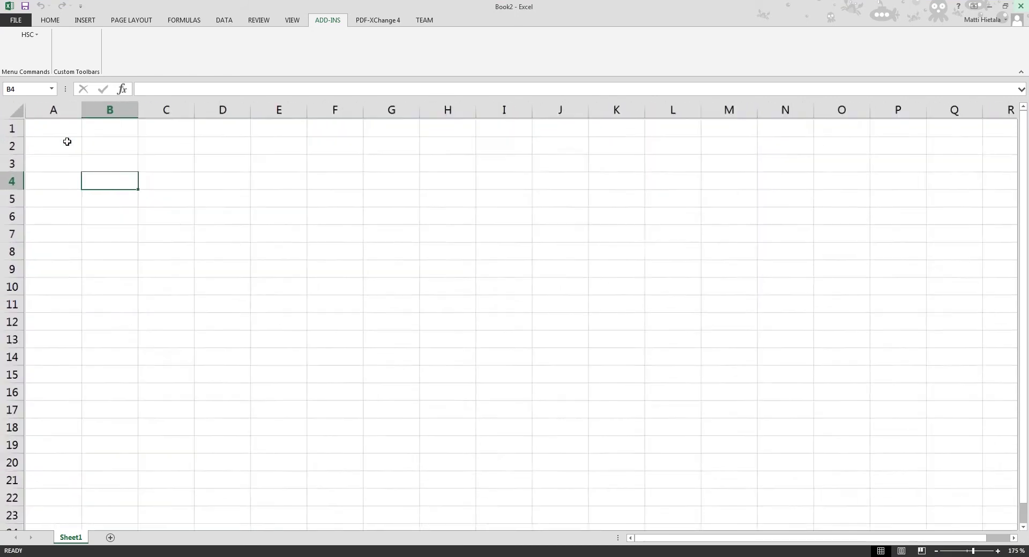
pyautogui.keyDown('ctrl'); pyautogui.scroll(2, 74, 148); pyautogui.keyUp('ctrl')
pyautogui.click(149, 159)
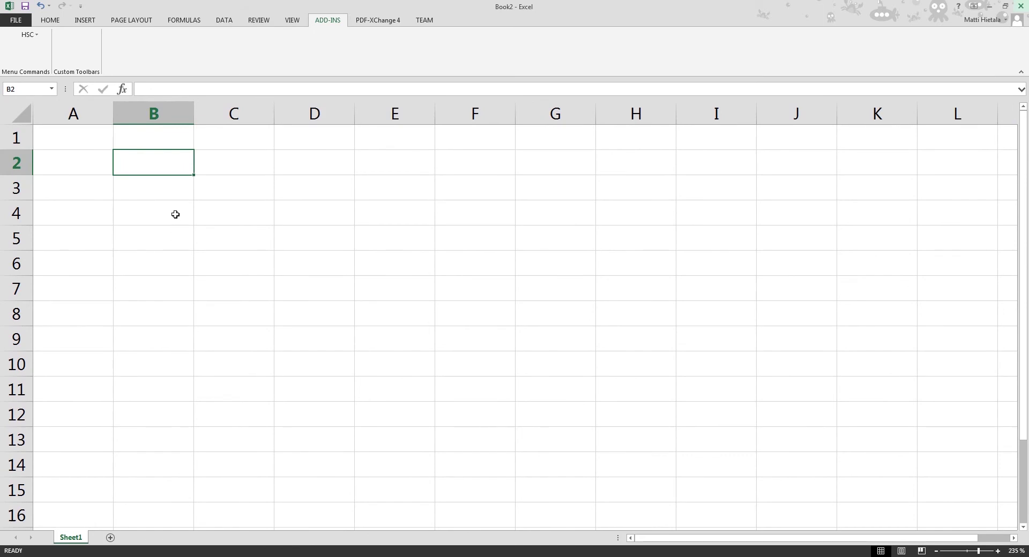
pyautogui.write('=')
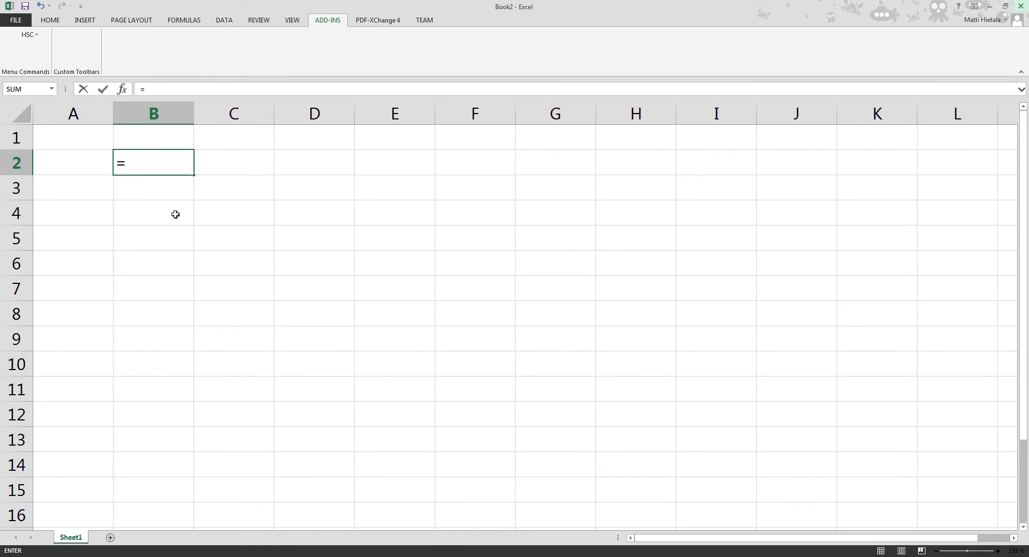
pyautogui.write('MW')
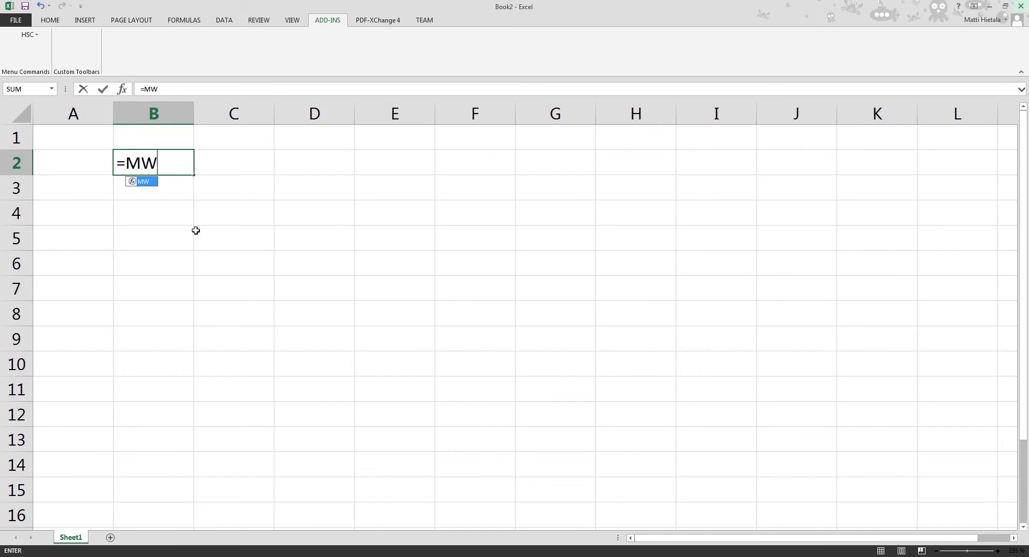
pyautogui.write('("')
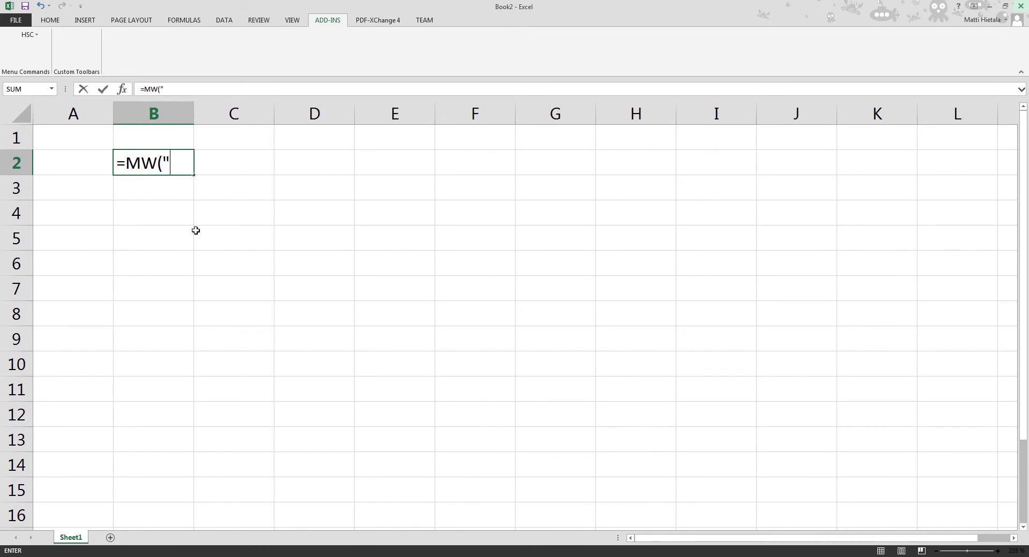
pyautogui.write('Cu")')
pyautogui.press('Return')
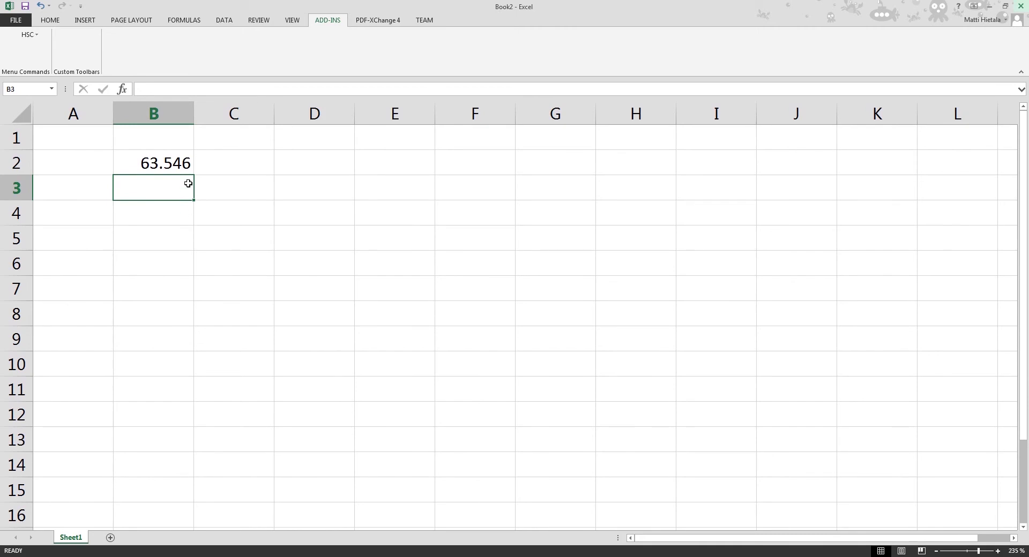
# Enter the species name Cu in cell D2.
pyautogui.click(172, 169)
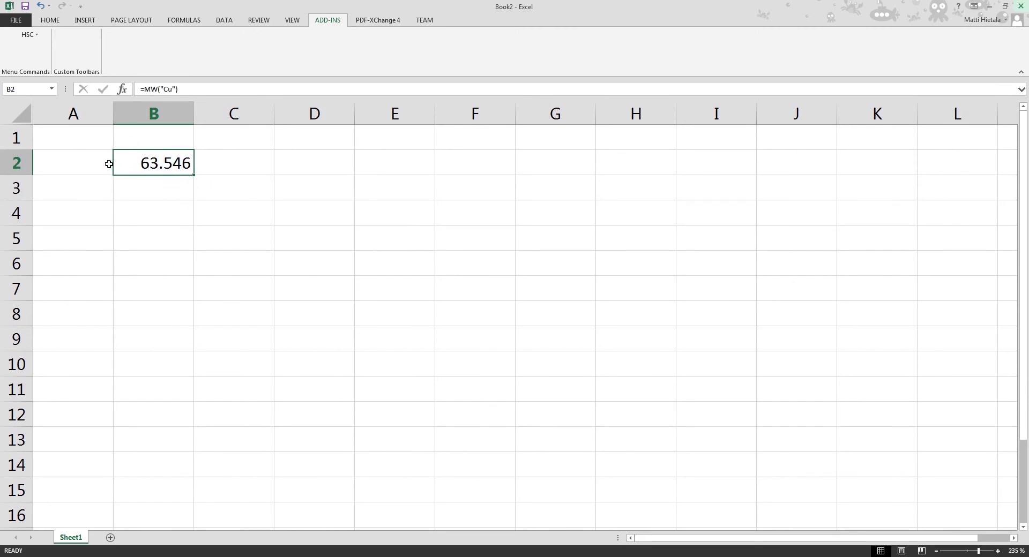
pyautogui.click(145, 218)
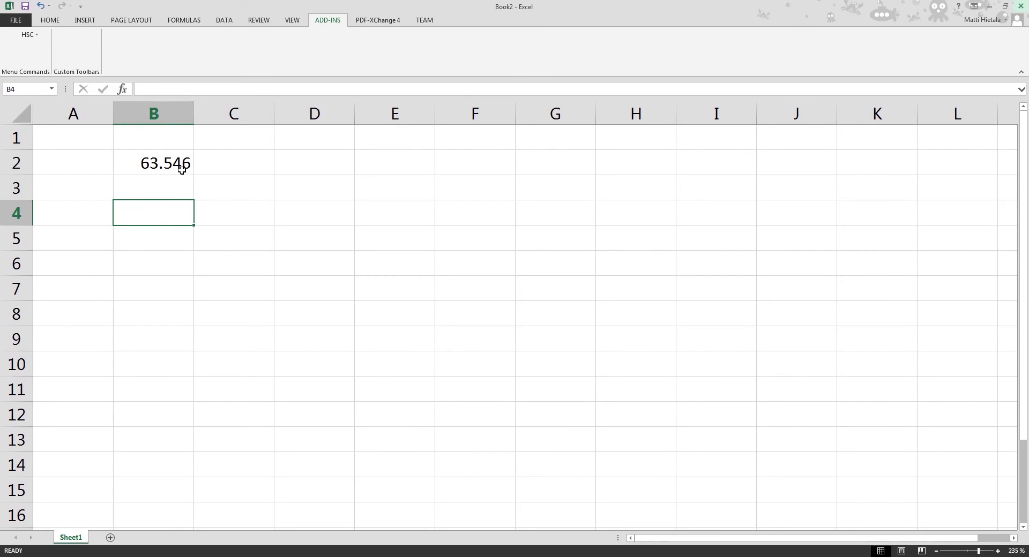
pyautogui.click(337, 170)
pyautogui.write('Cu')
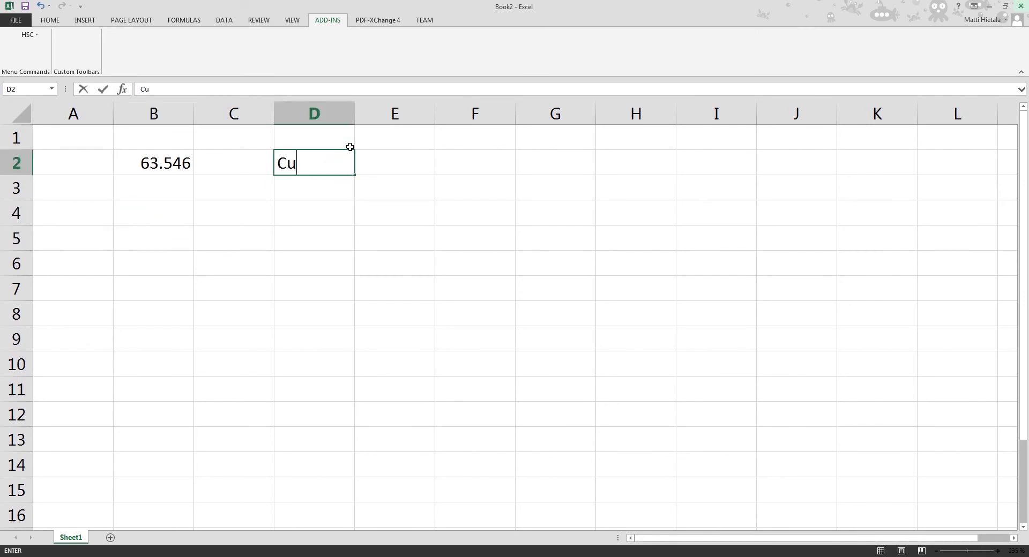
pyautogui.press('Return')
# Start the formula =MW(D2) in B4, referencing the species in D2.
pyautogui.press('Down')
pyautogui.press('Down')
pyautogui.press('Left')
pyautogui.press('Up')
pyautogui.press('Left')
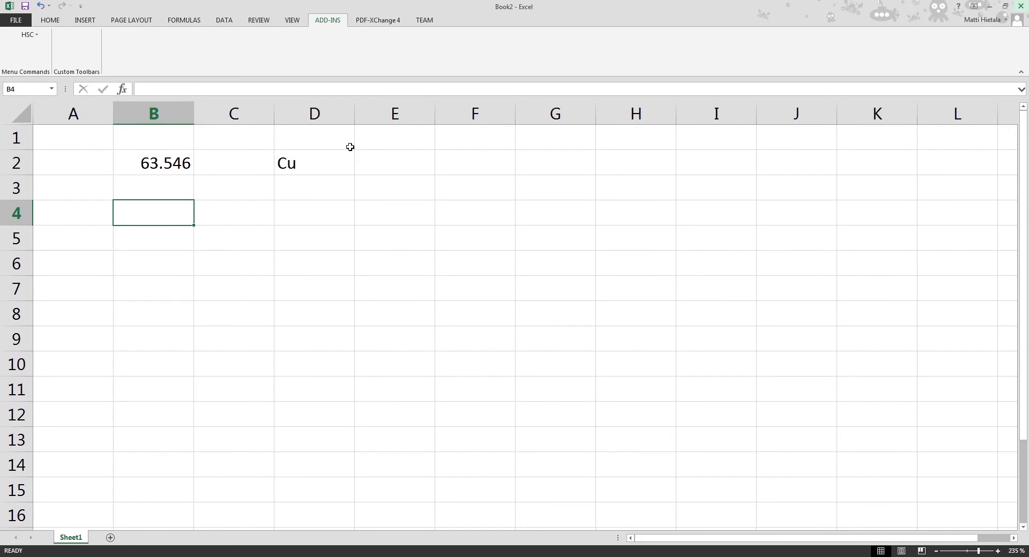
pyautogui.write('=MW(')
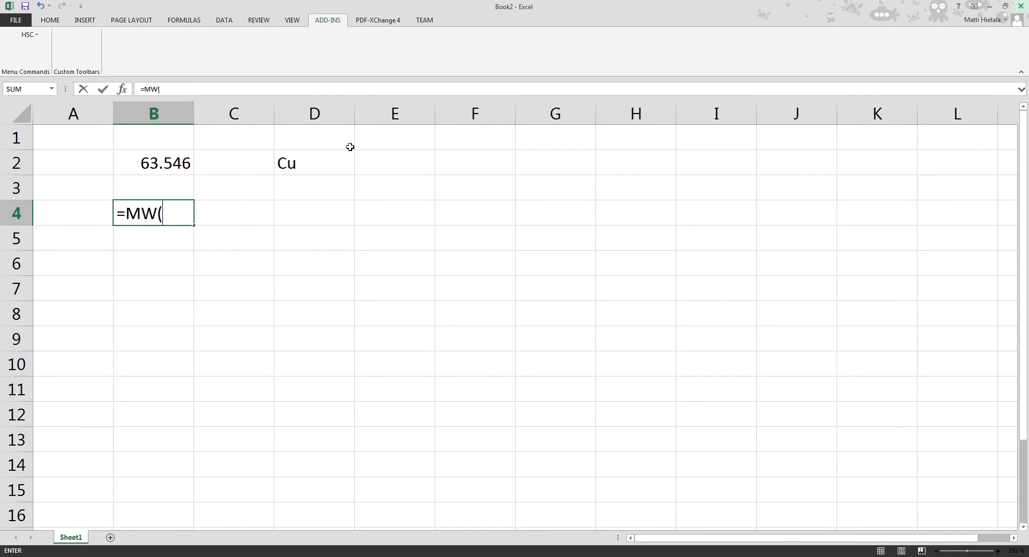
pyautogui.click(305, 164)
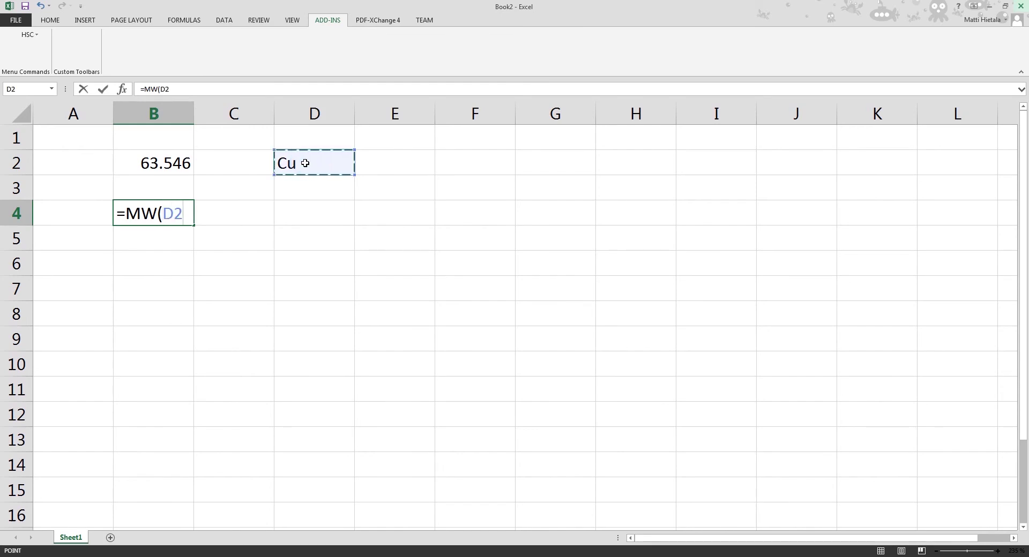
# Complete =MW(D2) in B4 so it shows 63.546.
pyautogui.write(')')
pyautogui.press('Return')
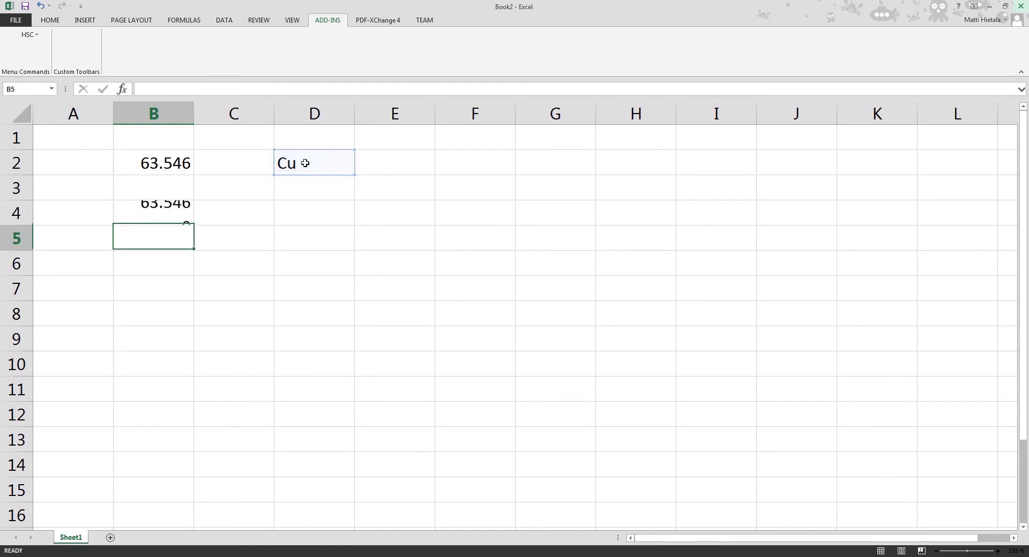
pyautogui.click(169, 189)
pyautogui.click(167, 217)
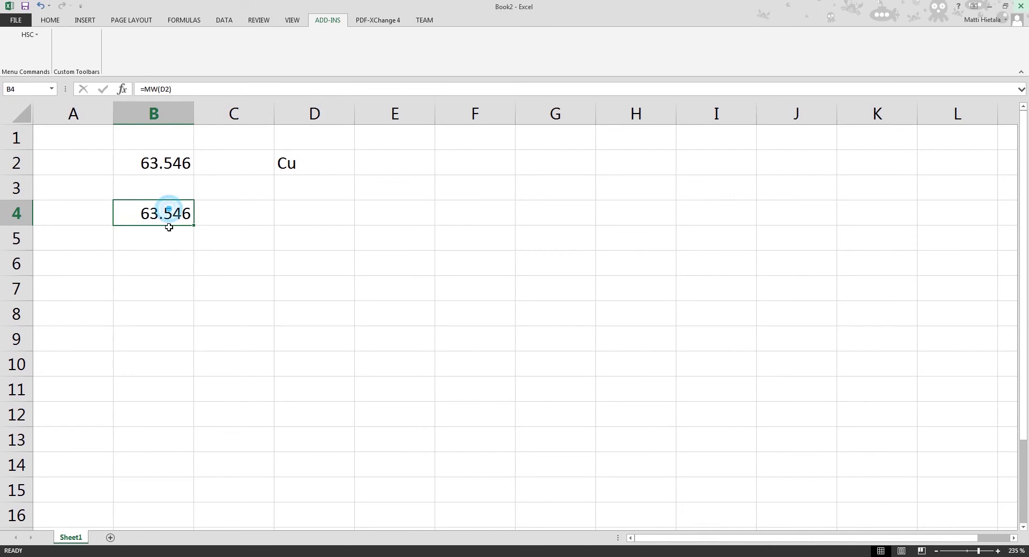
pyautogui.click(164, 240)
pyautogui.click(163, 260)
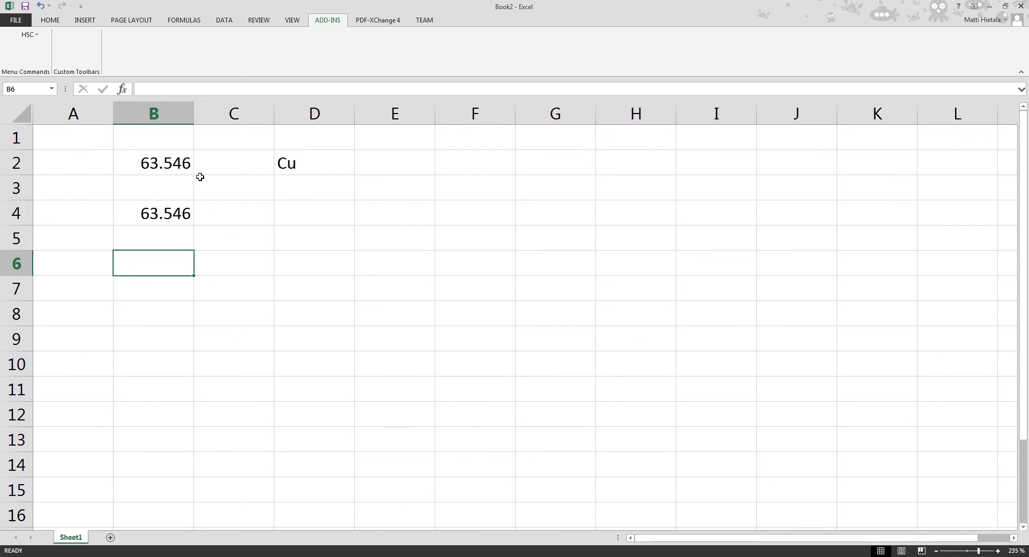
pyautogui.click(122, 90)
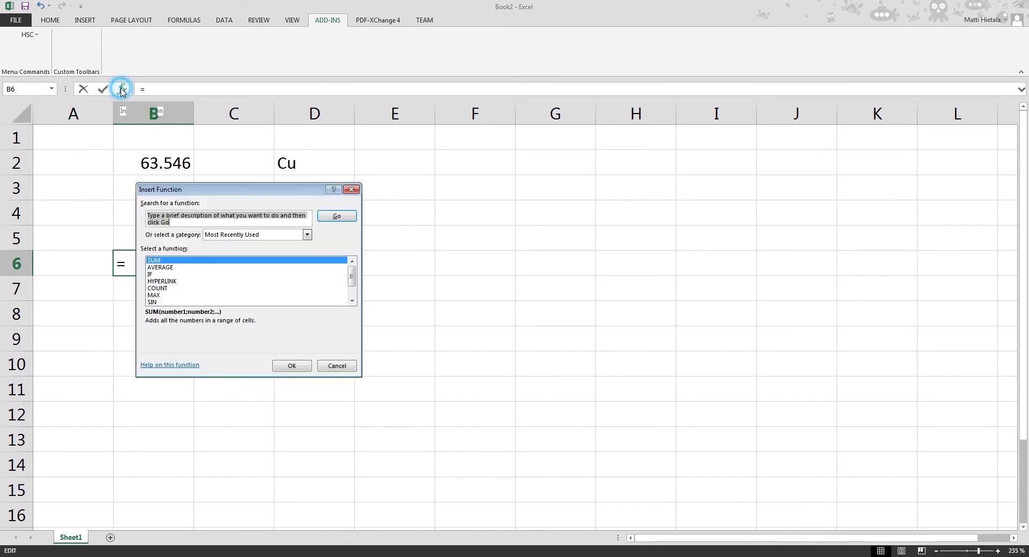
pyautogui.click(307, 235)
pyautogui.scroll(-2, 284, 270)
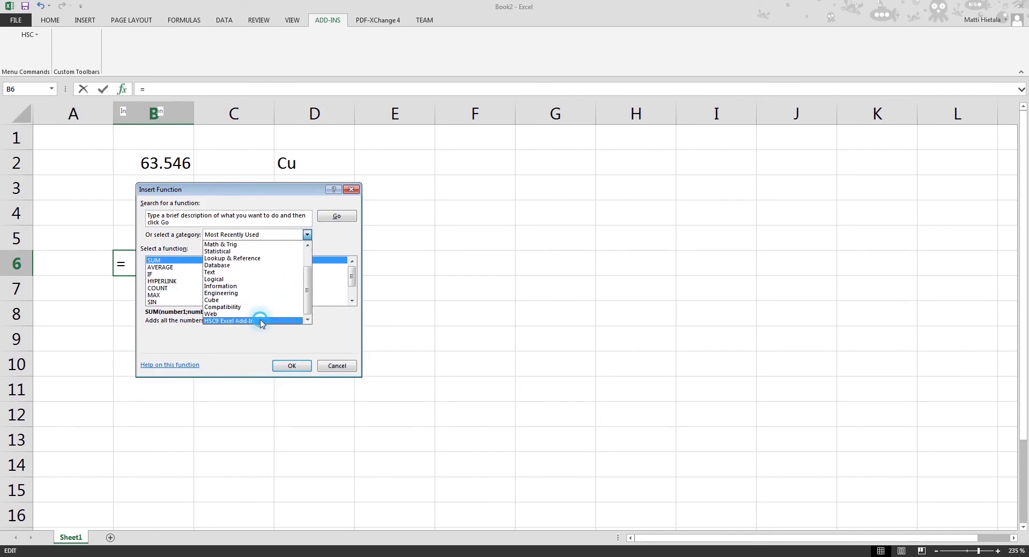
pyautogui.click(261, 321)
pyautogui.scroll(-2, 215, 274)
pyautogui.click(201, 274)
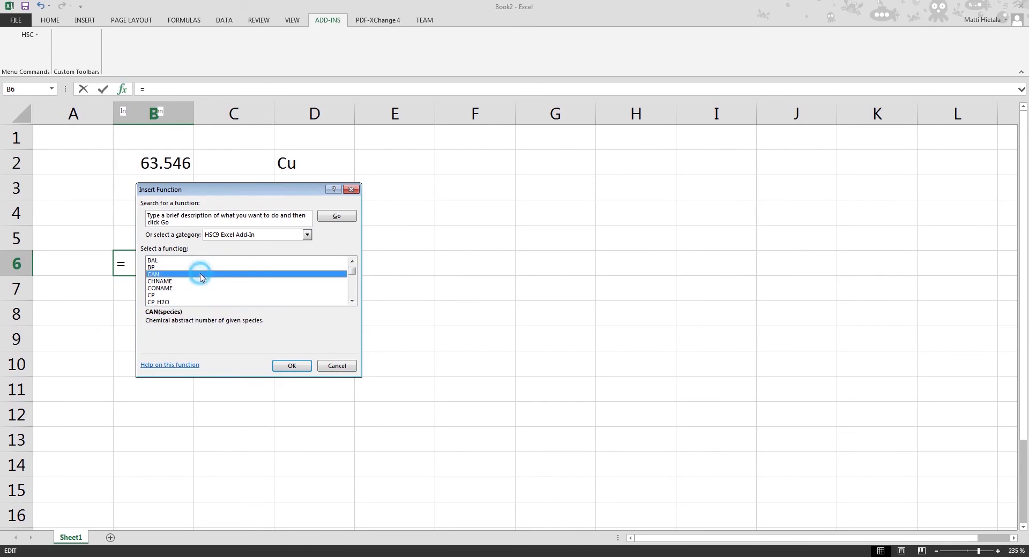
pyautogui.scroll(-2, 201, 274)
pyautogui.click(201, 274)
pyautogui.scroll(-1, 201, 274)
pyautogui.scroll(-1, 201, 277)
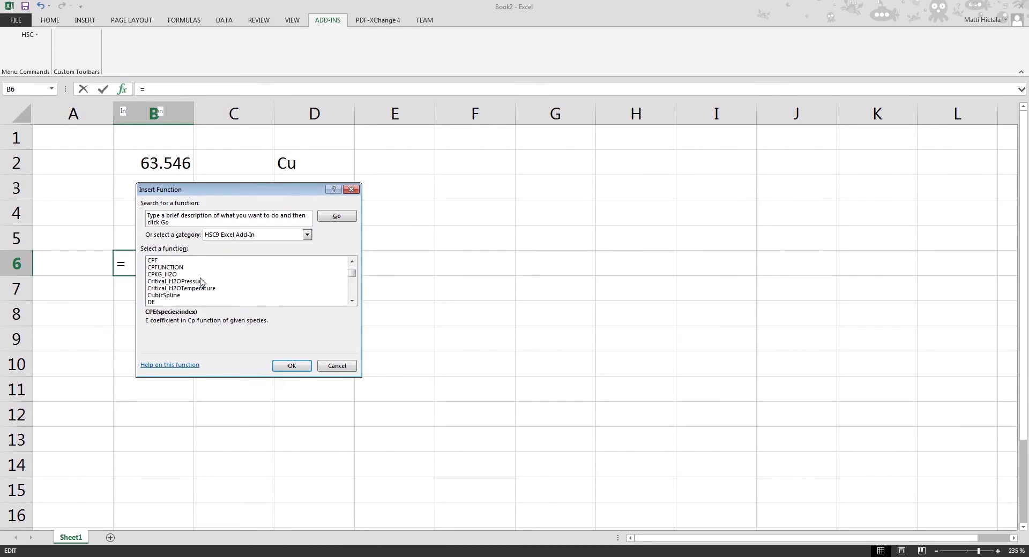
pyautogui.click(201, 281)
pyautogui.scroll(-1, 201, 280)
pyautogui.click(201, 281)
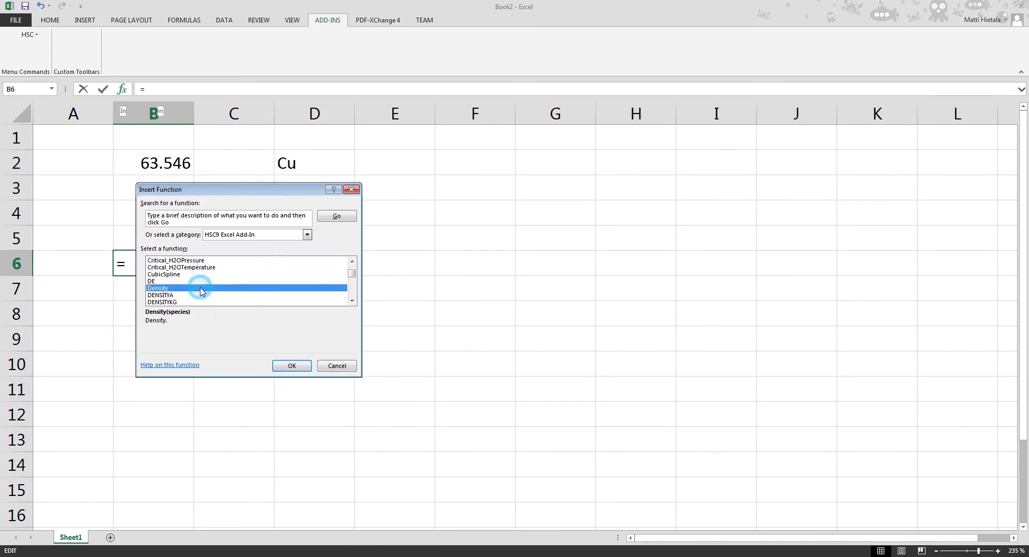
pyautogui.click(201, 295)
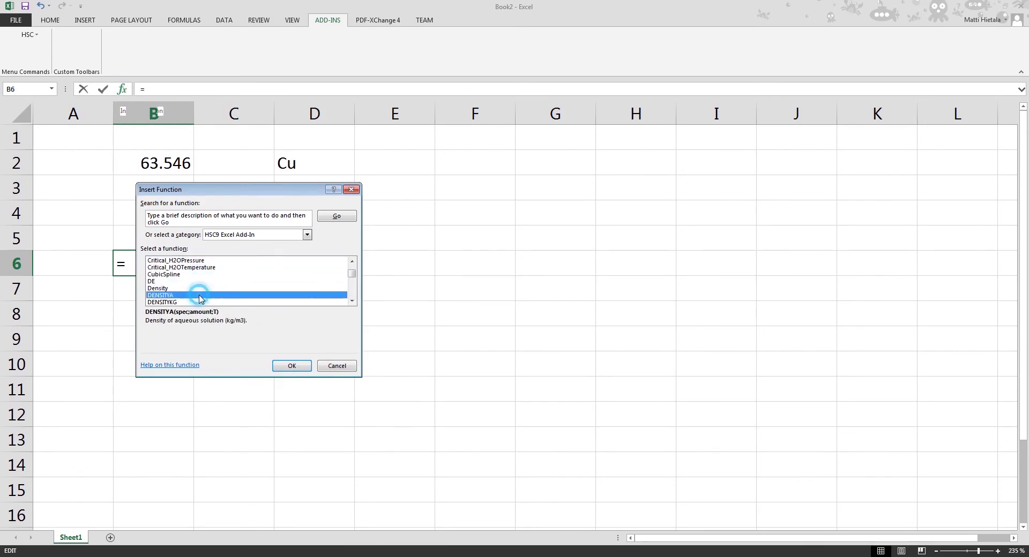
pyautogui.click(336, 366)
pyautogui.click(218, 290)
pyautogui.click(151, 294)
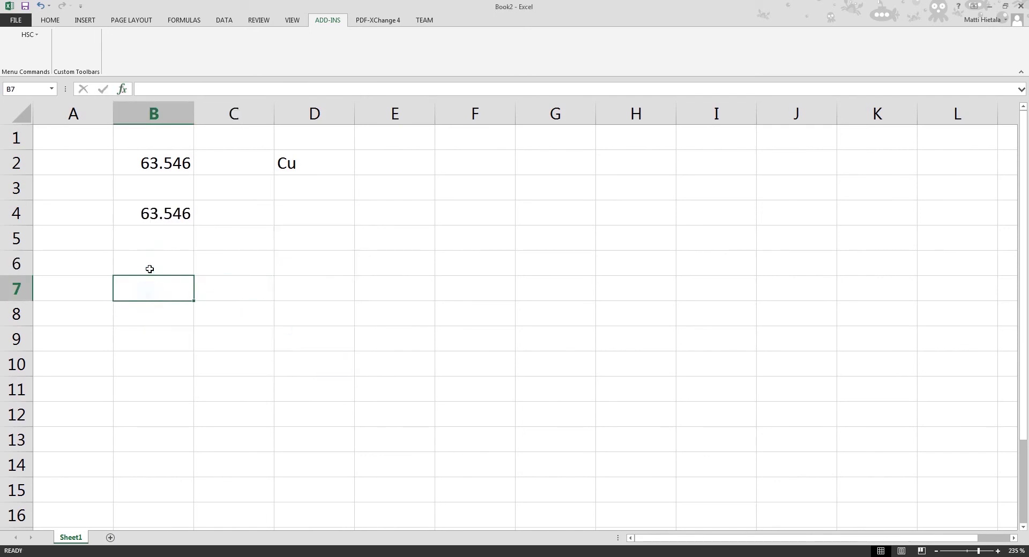
pyautogui.click(149, 269)
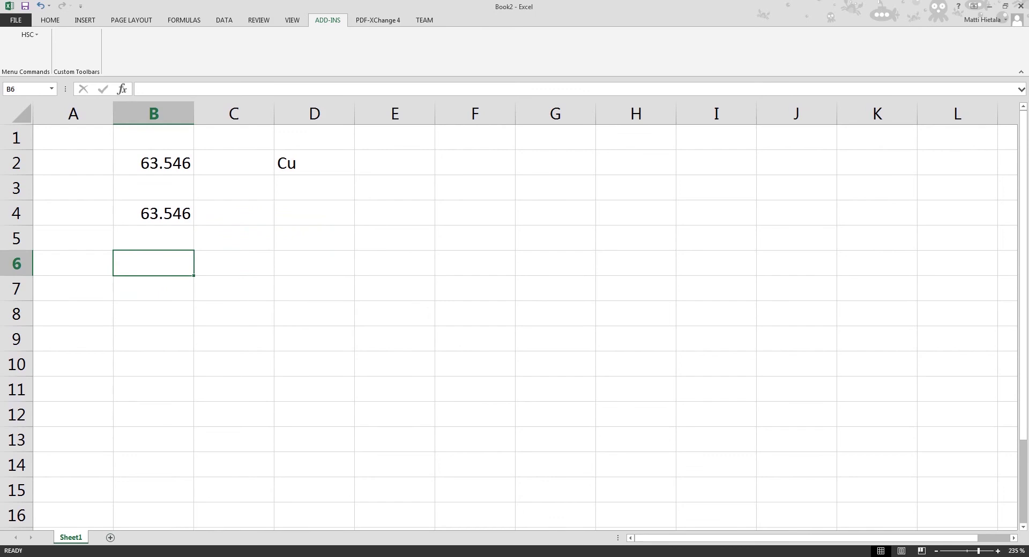
# Open C:\HSC9\AddIns\AddInSample.xls from Windows Explorer.
pyautogui.click(81, 509)
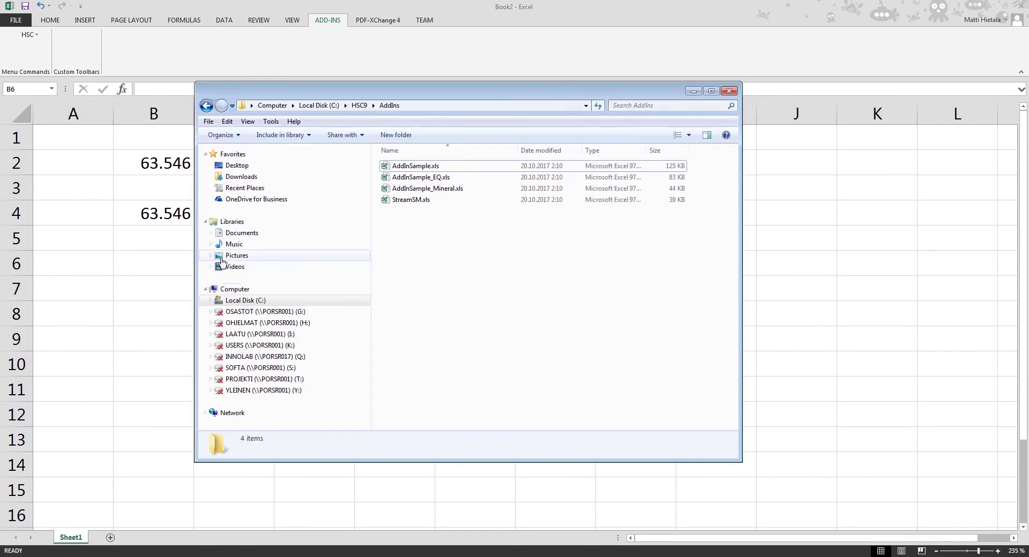
pyautogui.click(248, 300)
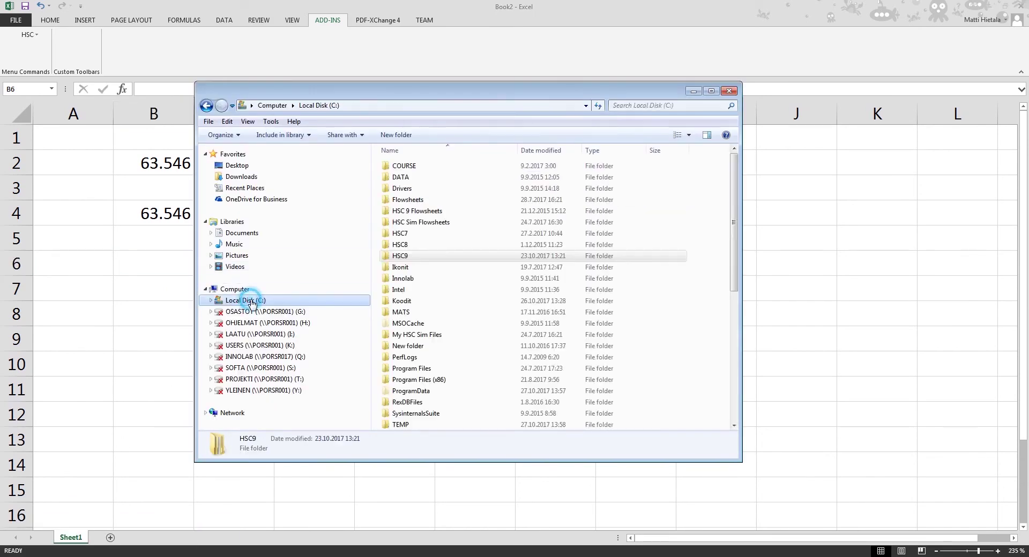
pyautogui.doubleClick(402, 257)
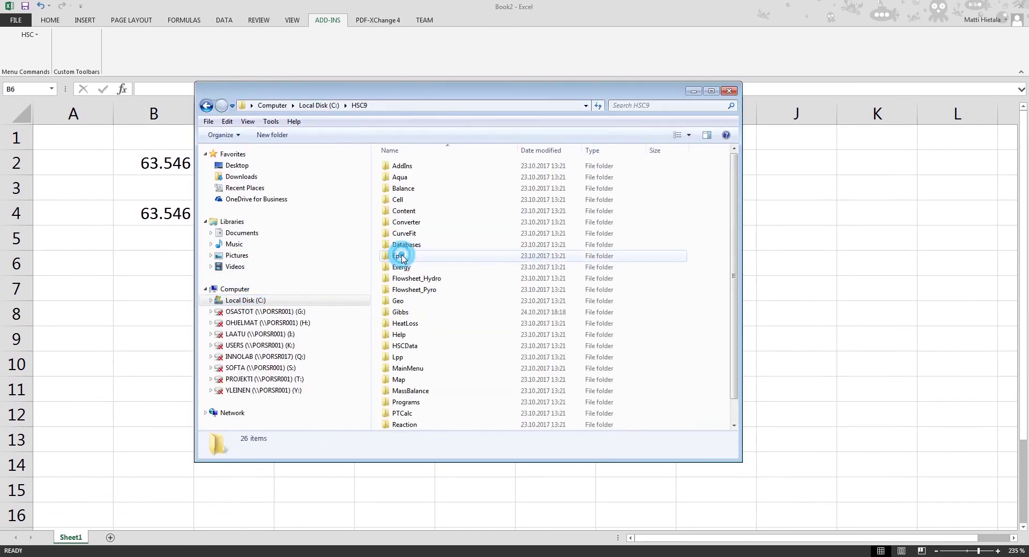
pyautogui.doubleClick(417, 167)
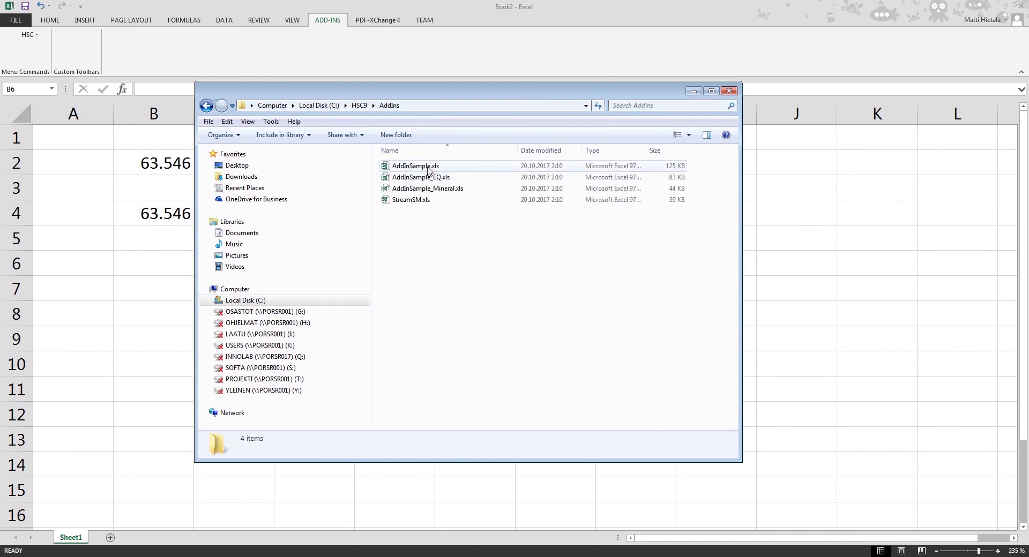
pyautogui.doubleClick(424, 166)
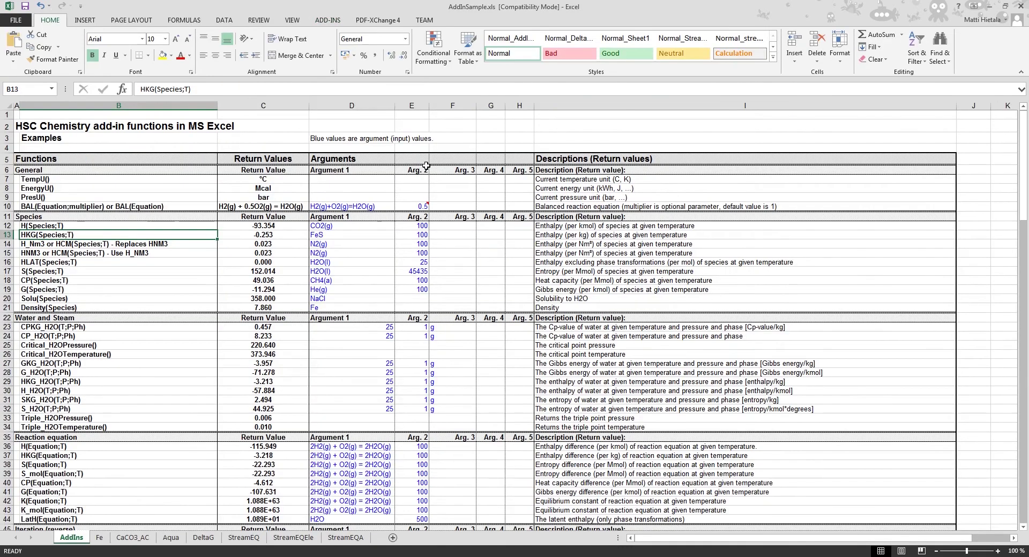
pyautogui.click(148, 147)
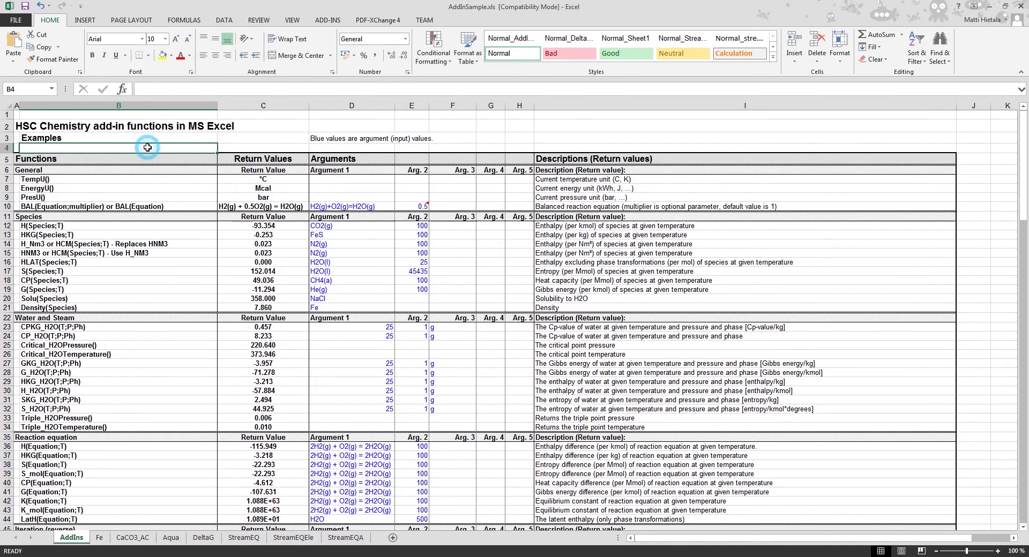
pyautogui.scroll(-3, 82, 355)
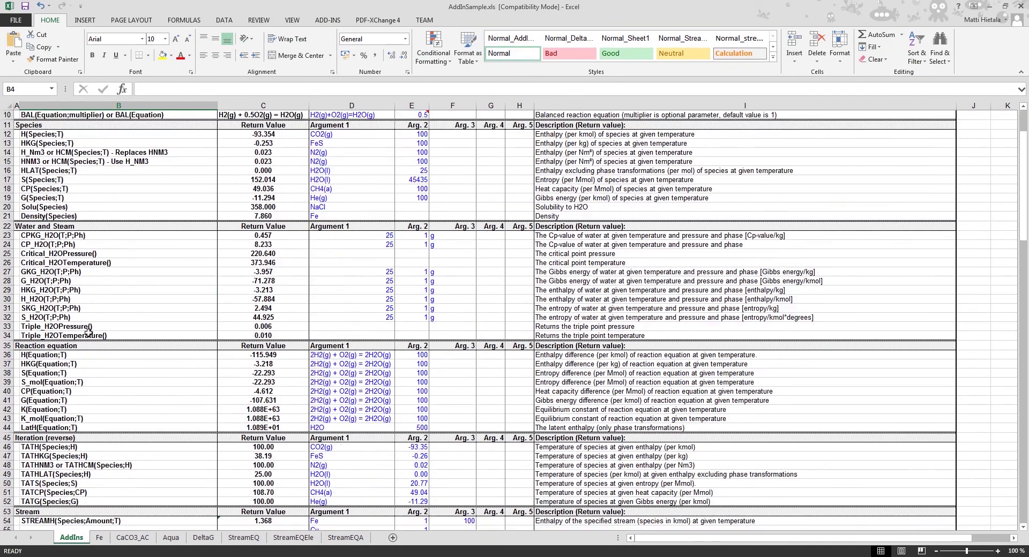
pyautogui.scroll(-3, 97, 305)
pyautogui.scroll(-3, 97, 306)
pyautogui.scroll(-5, 100, 294)
pyautogui.scroll(-3, 101, 289)
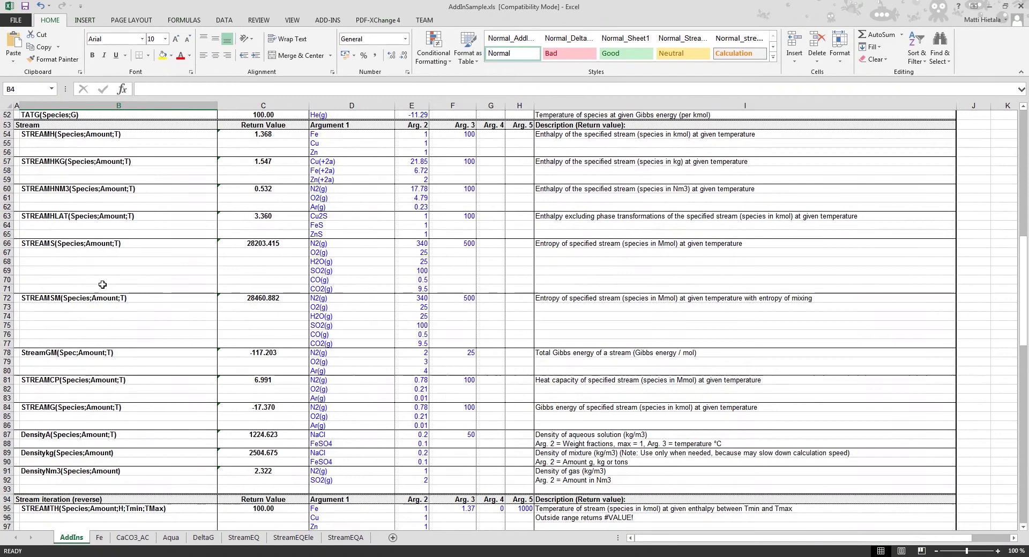
pyautogui.scroll(-4, 102, 287)
pyautogui.scroll(-1, 102, 285)
pyautogui.scroll(10, 102, 284)
pyautogui.scroll(12, 102, 285)
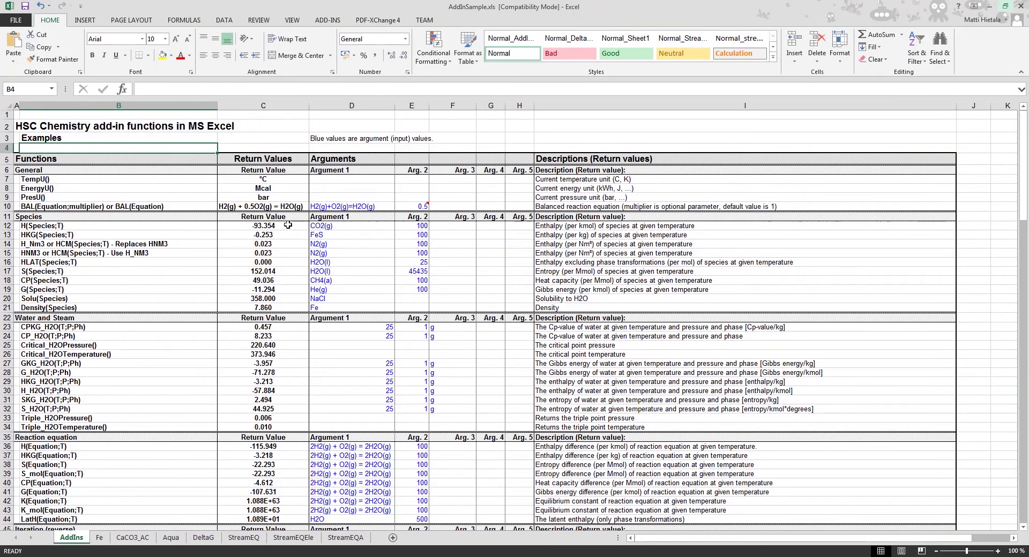
pyautogui.click(262, 229)
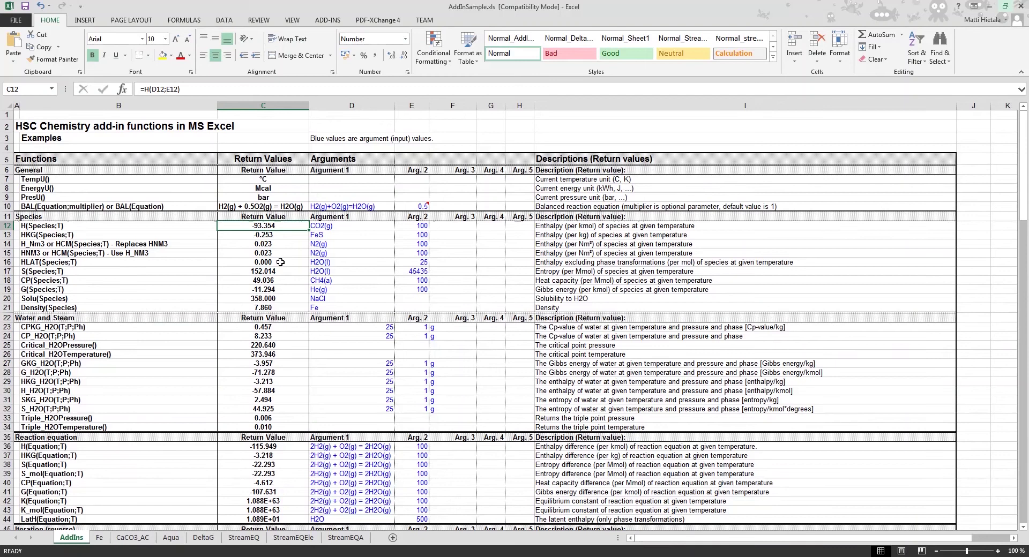
pyautogui.click(48, 225)
pyautogui.click(269, 227)
pyautogui.click(355, 227)
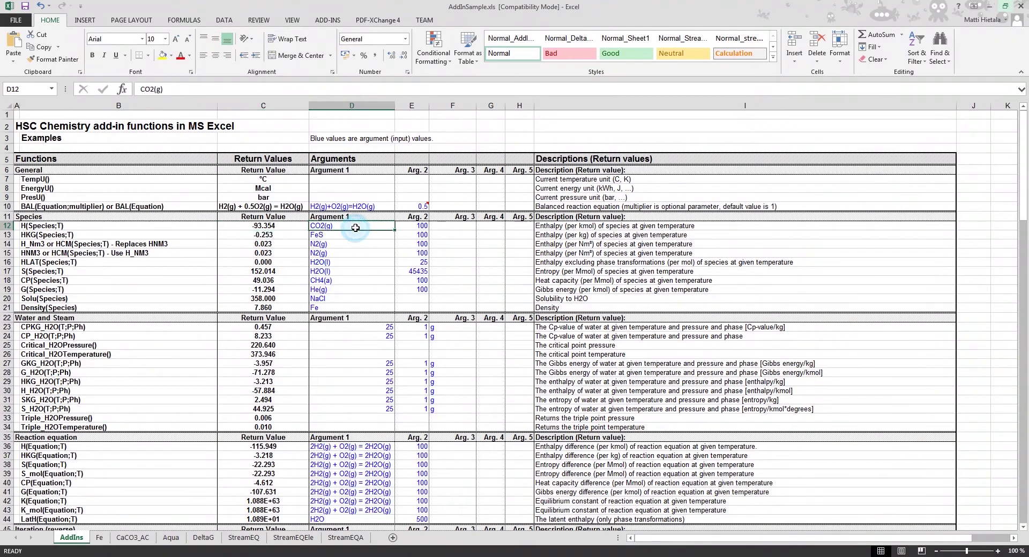
pyautogui.click(414, 227)
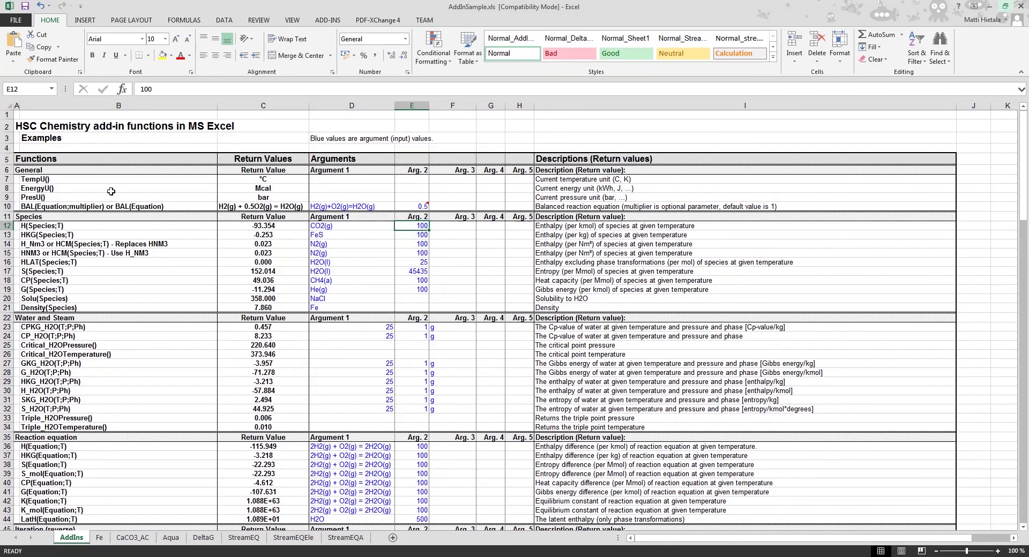
pyautogui.click(102, 228)
pyautogui.click(98, 145)
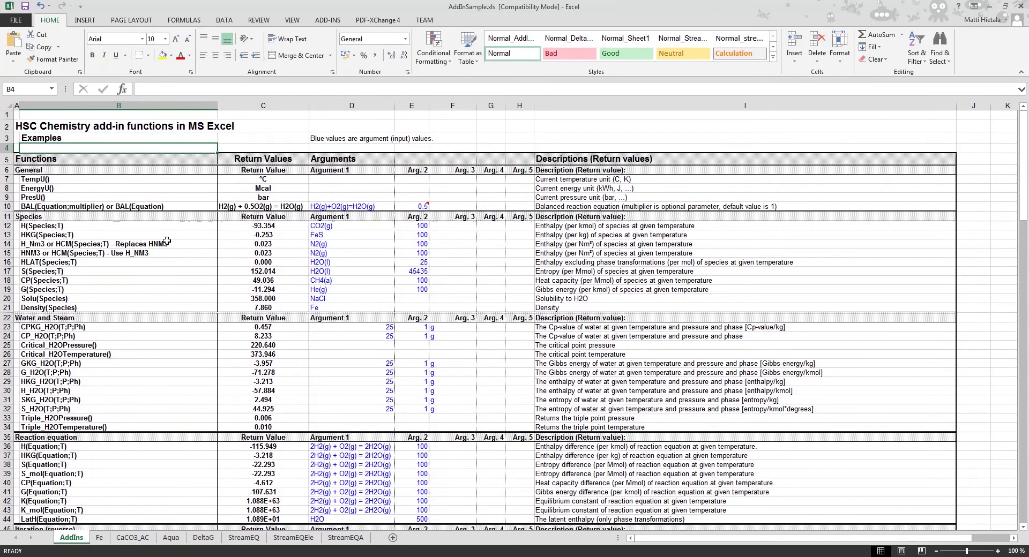
pyautogui.scroll(-2, 149, 293)
pyautogui.scroll(-3, 149, 293)
pyautogui.scroll(-11, 149, 293)
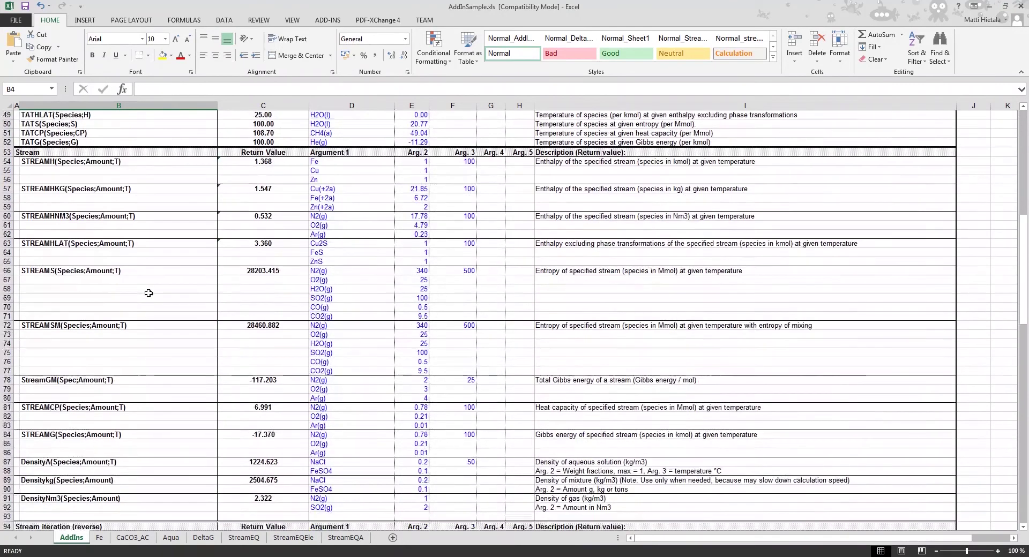
pyautogui.scroll(-6, 148, 293)
pyautogui.scroll(-4, 149, 293)
pyautogui.scroll(-2, 149, 293)
pyautogui.scroll(-1, 148, 293)
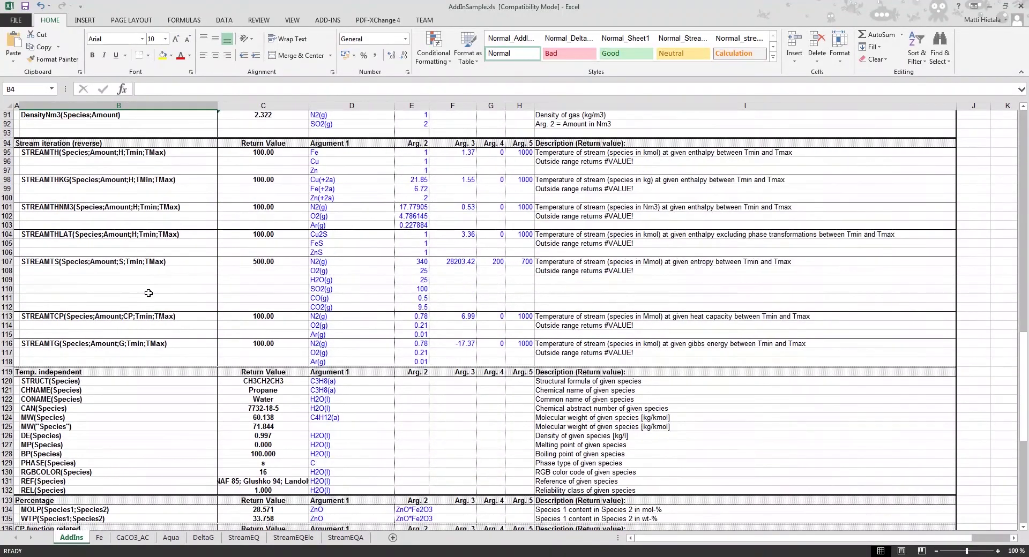
pyautogui.scroll(-4, 149, 293)
pyautogui.scroll(-4, 148, 293)
pyautogui.scroll(2, 149, 293)
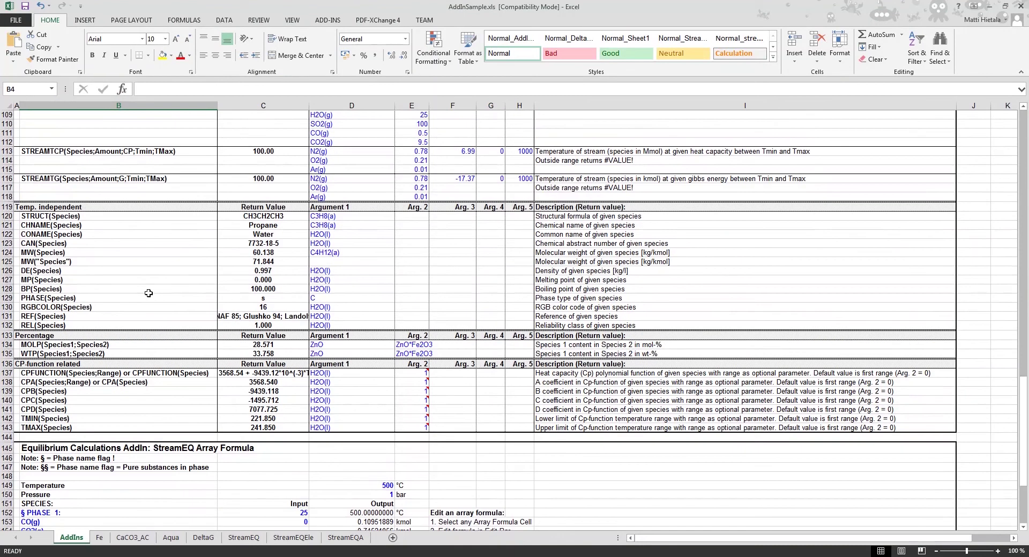
pyautogui.click(101, 352)
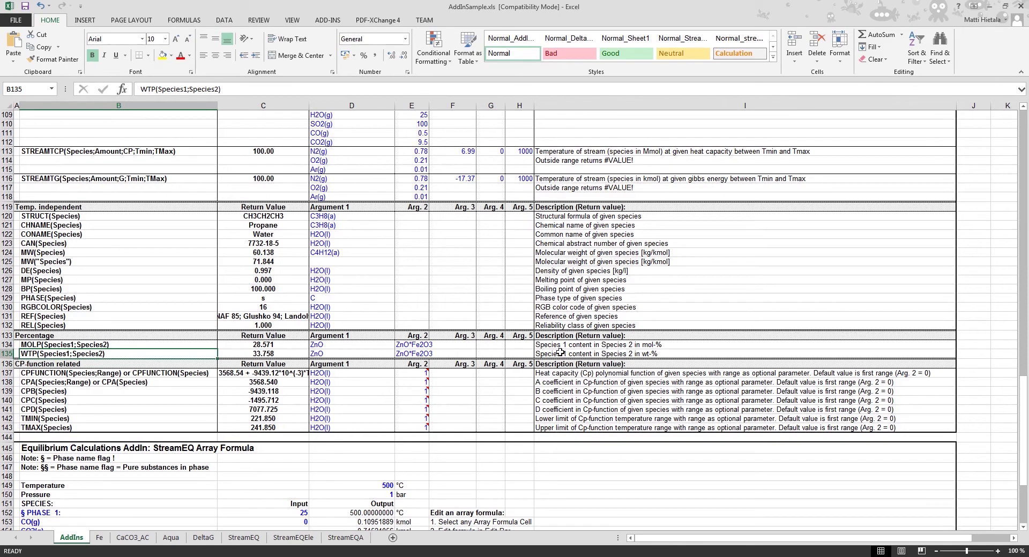
pyautogui.click(589, 354)
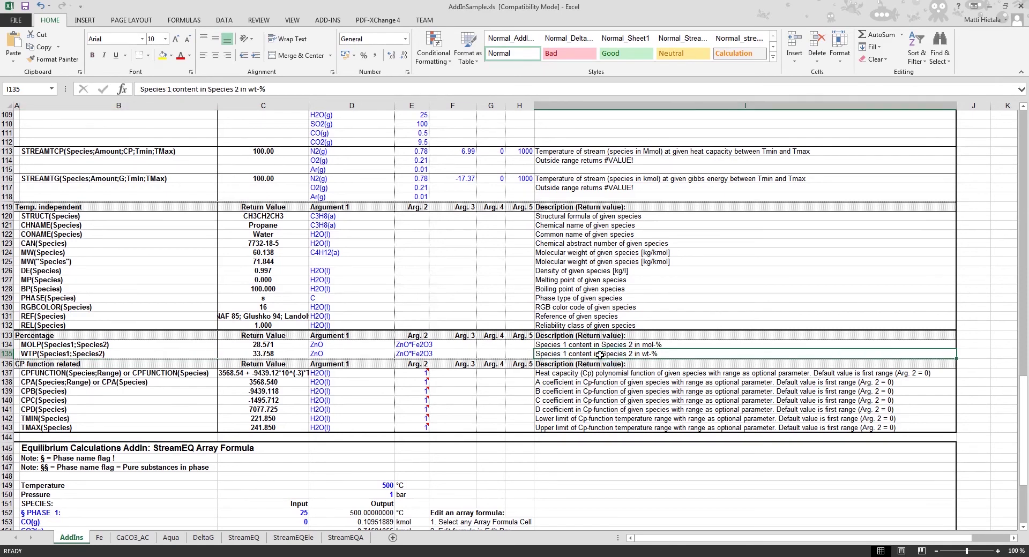
pyautogui.scroll(7, 336, 317)
pyautogui.scroll(7, 213, 320)
pyautogui.scroll(8, 213, 351)
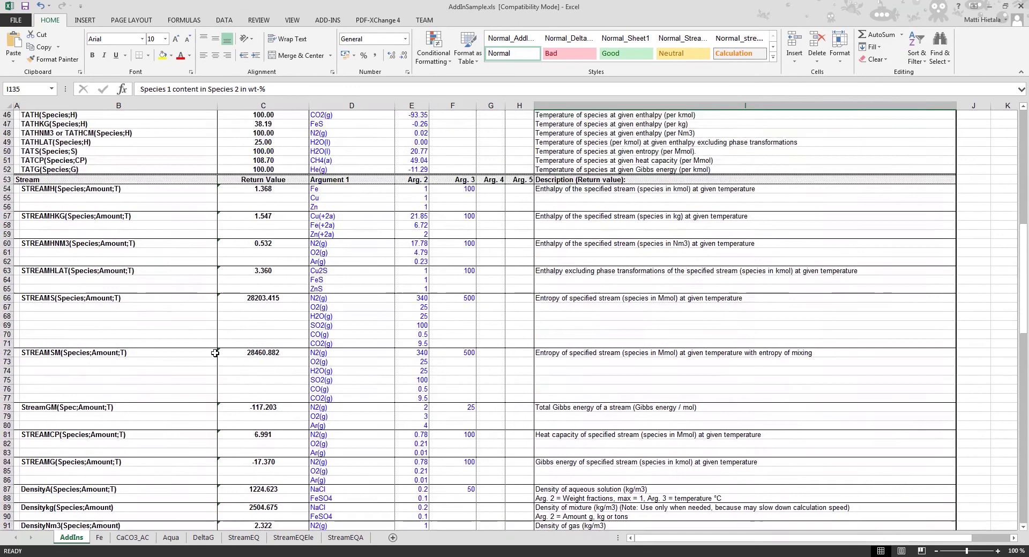
pyautogui.scroll(6, 209, 483)
# In Book2, enter CuO in cell E2 as the second species.
pyautogui.click(236, 530)
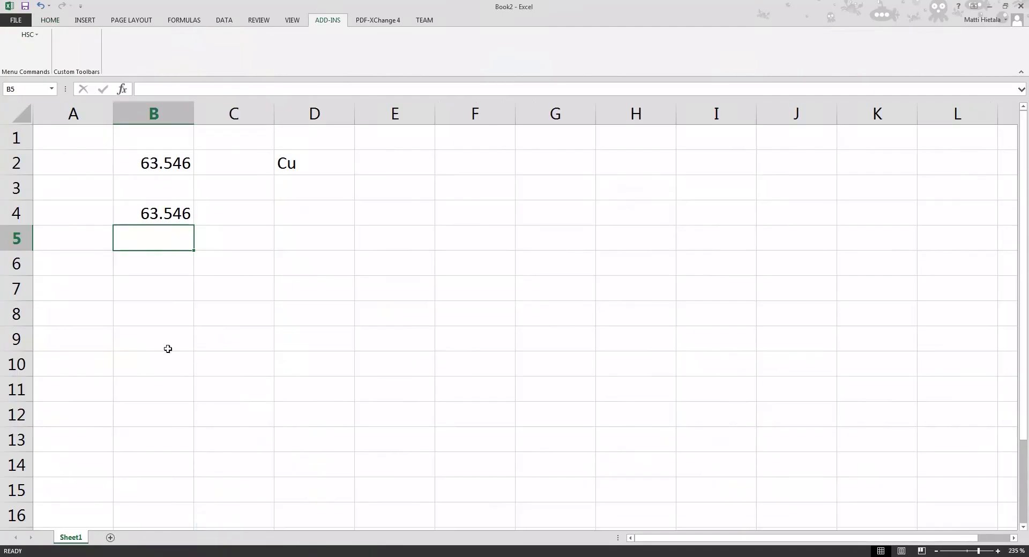
pyautogui.click(156, 259)
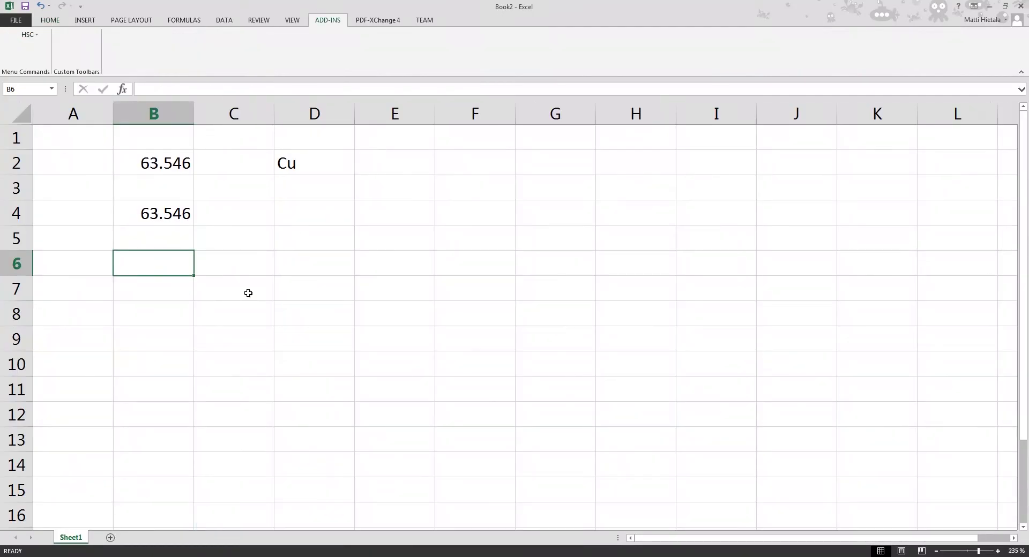
pyautogui.click(166, 290)
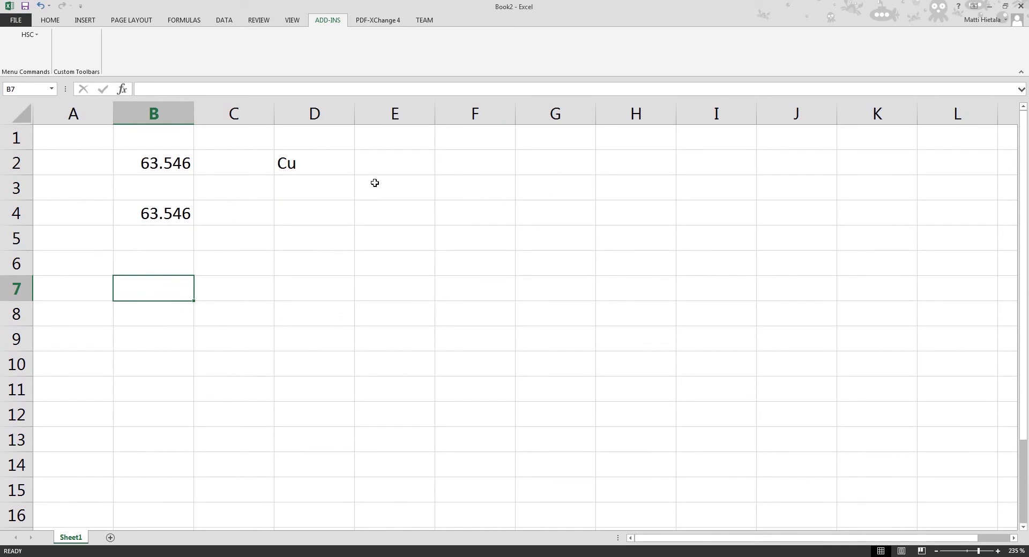
pyautogui.click(335, 166)
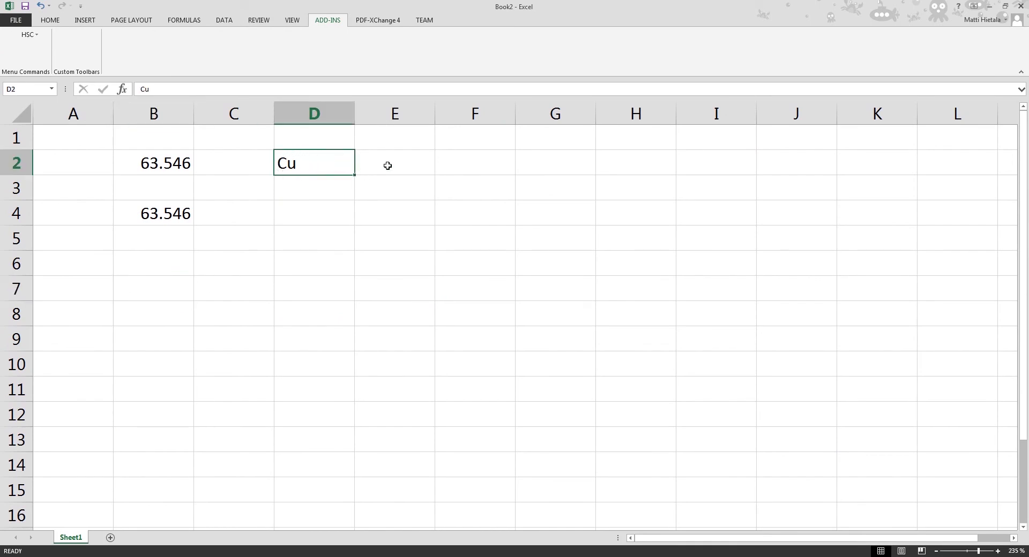
pyautogui.click(404, 164)
pyautogui.write('Cu')
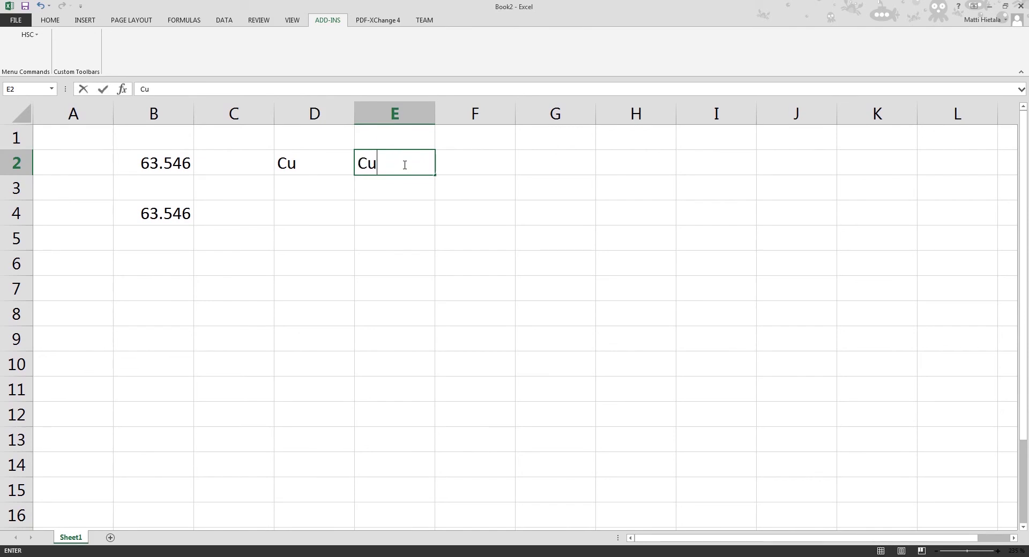
pyautogui.write('O')
pyautogui.press('Return')
# Enter =WTP(D2;E2) in B6 for the weight percent of Cu in CuO.
pyautogui.press('Left')
pyautogui.press('Down')
pyautogui.press('Down')
pyautogui.press('Down')
pyautogui.press('Left')
pyautogui.press('Left')
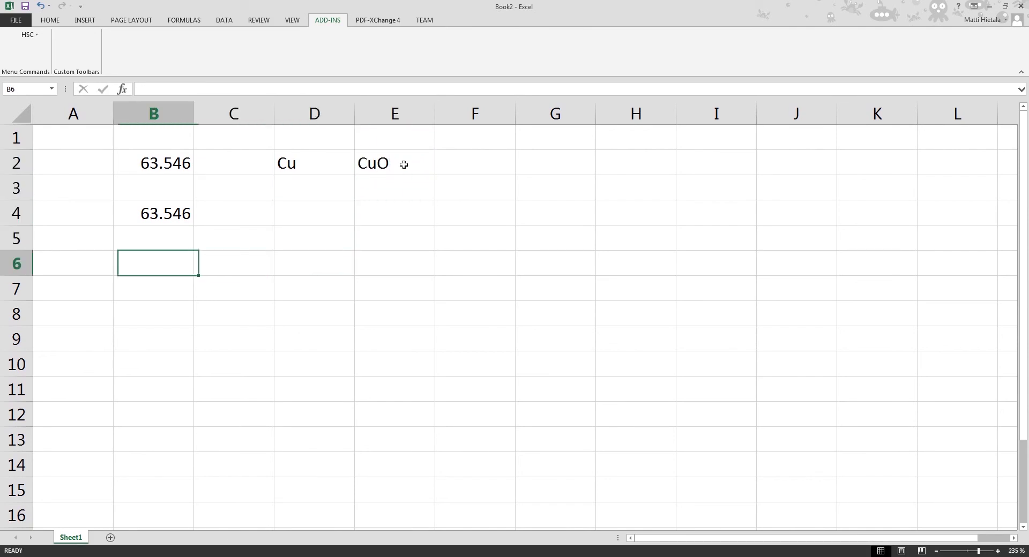
pyautogui.write('=W')
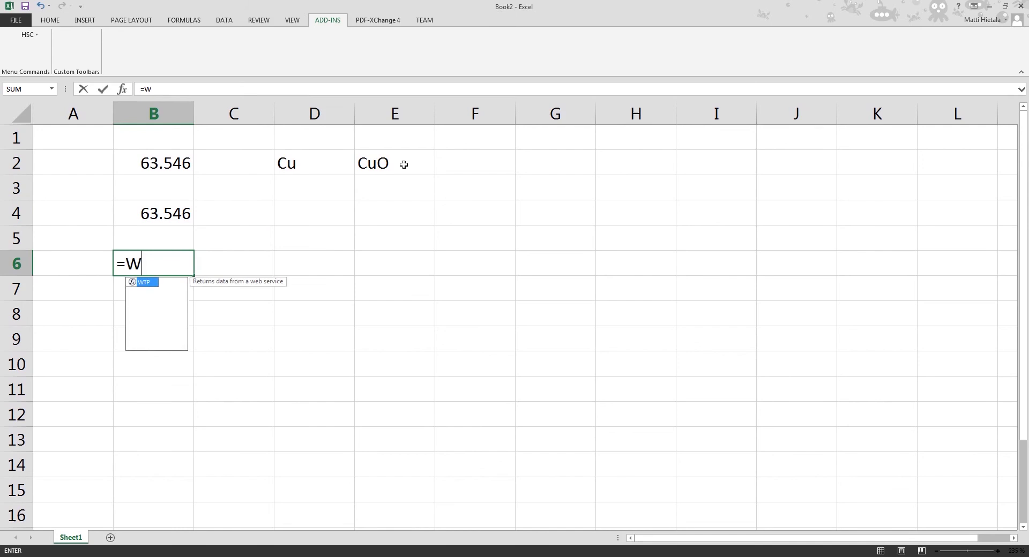
pyautogui.write('TP(')
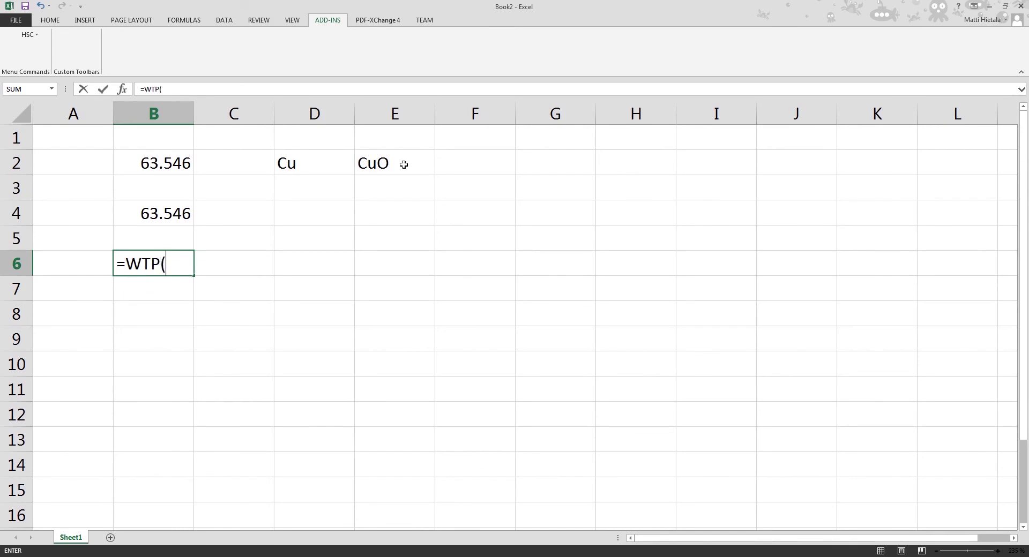
pyautogui.click(322, 163)
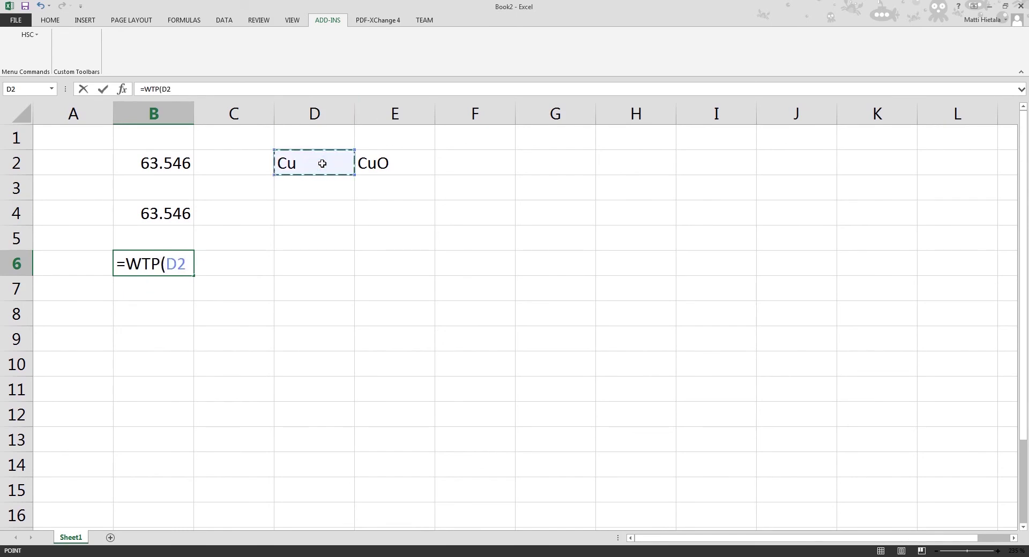
pyautogui.write(';')
pyautogui.click(384, 163)
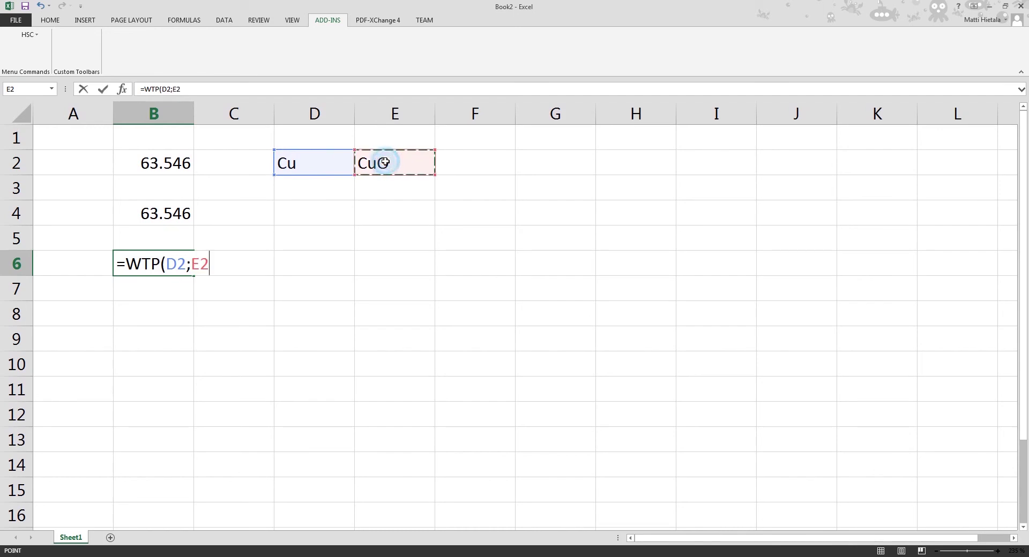
pyautogui.write(')')
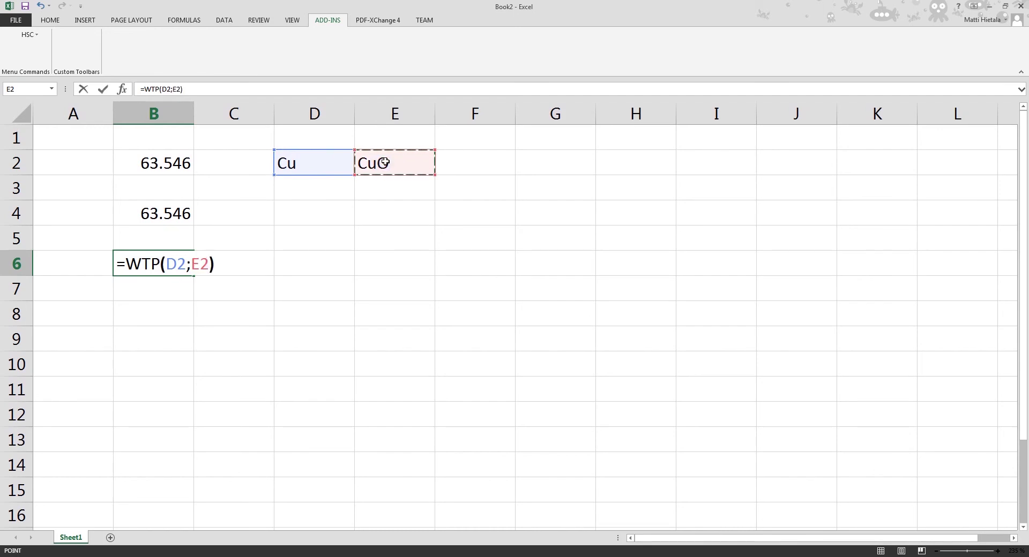
pyautogui.press('Return')
# Review B6's =WTP(D2;E2) formula showing 79.88645.
pyautogui.click(164, 312)
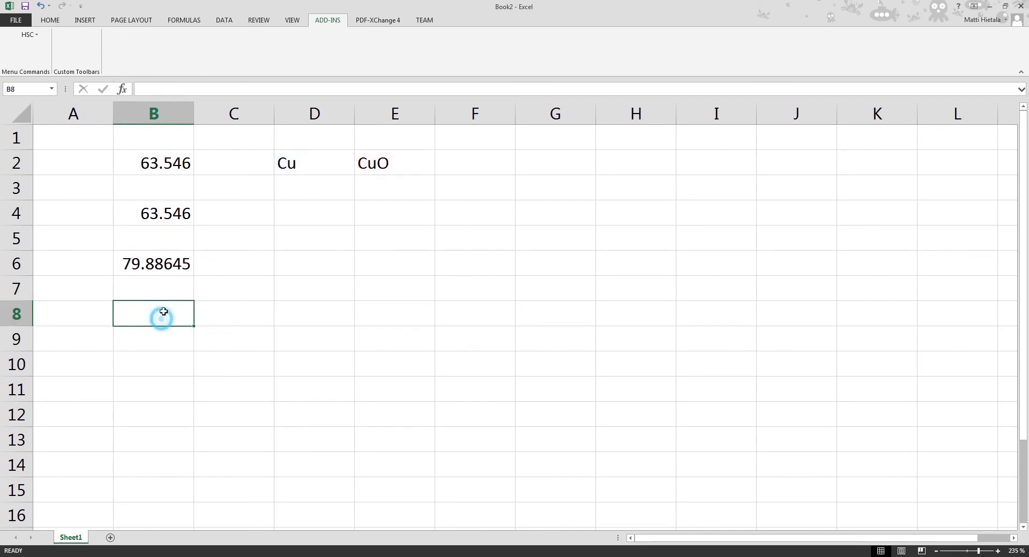
pyautogui.click(163, 268)
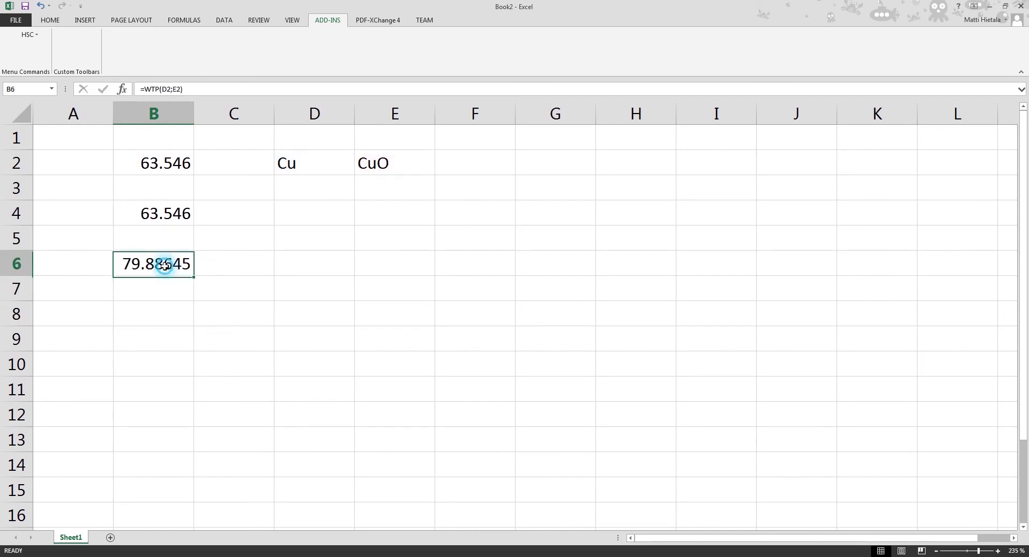
pyautogui.click(156, 315)
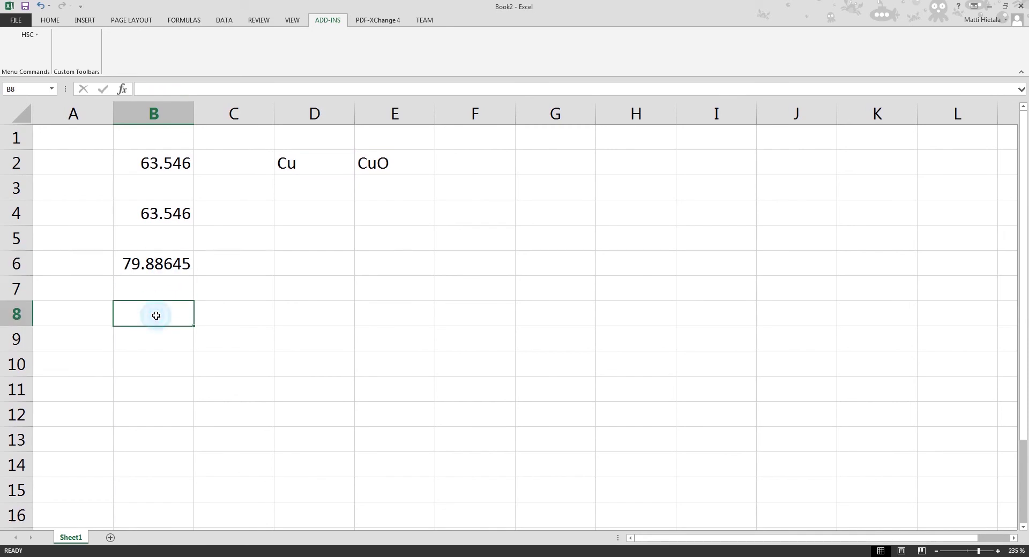
pyautogui.click(164, 259)
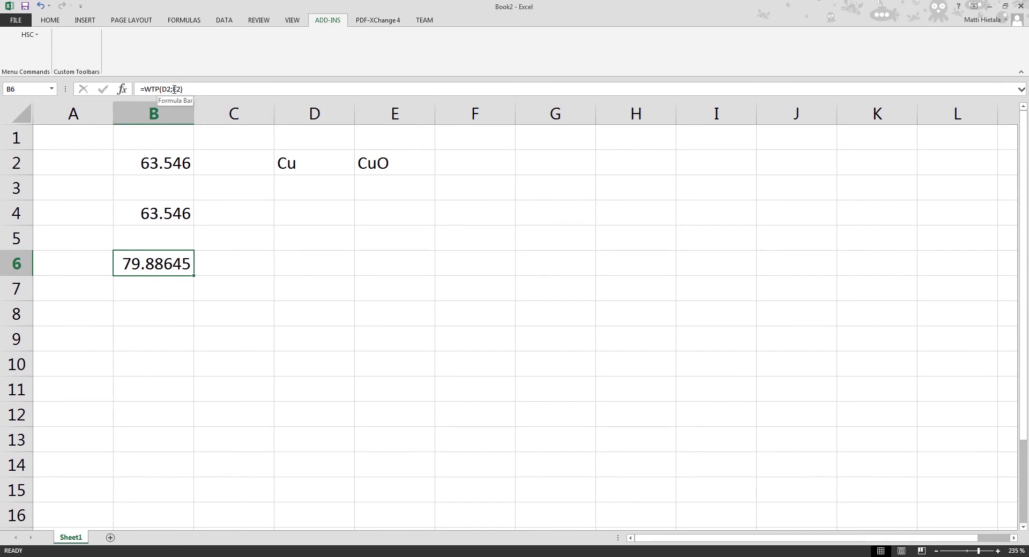
pyautogui.click(174, 90)
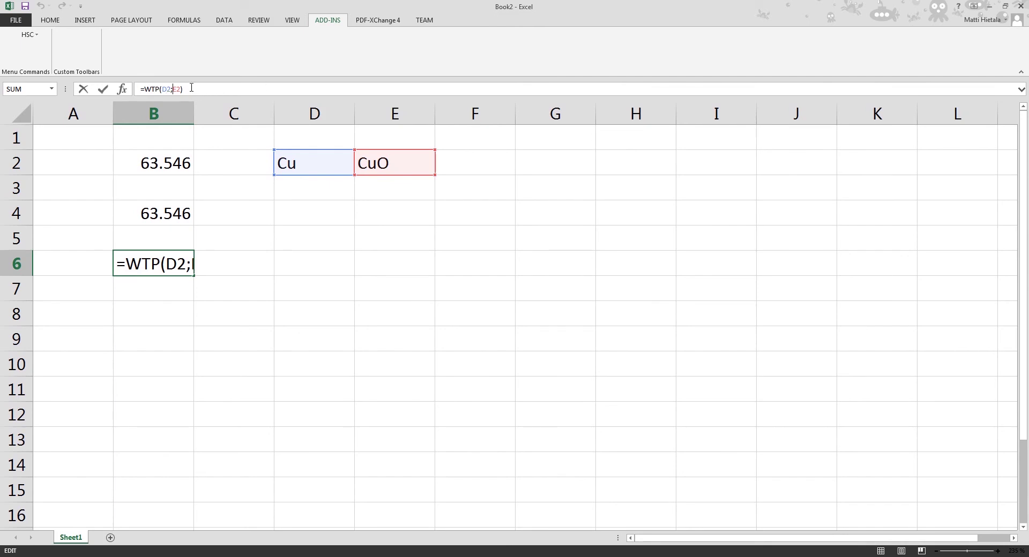
pyautogui.press('BackSpace')
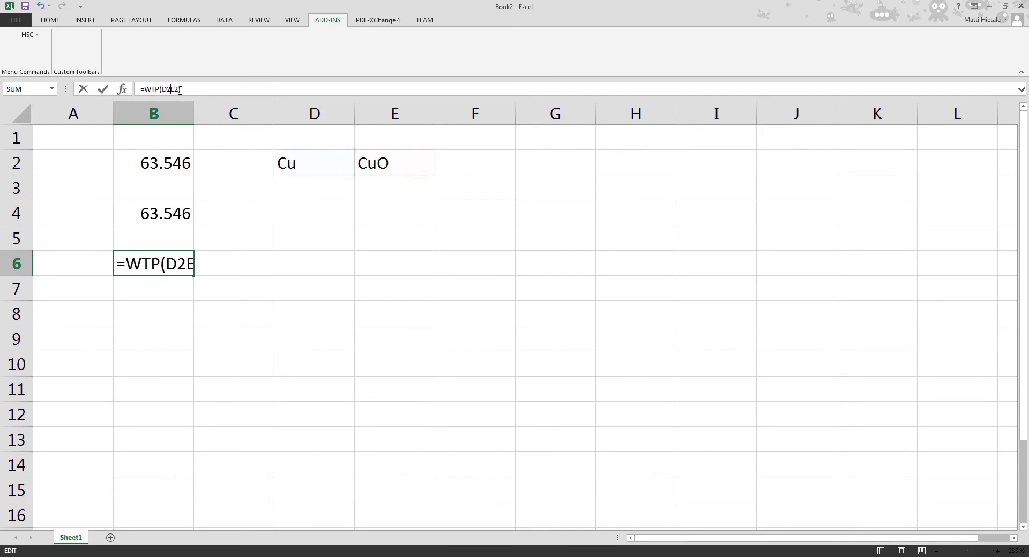
pyautogui.write(',')
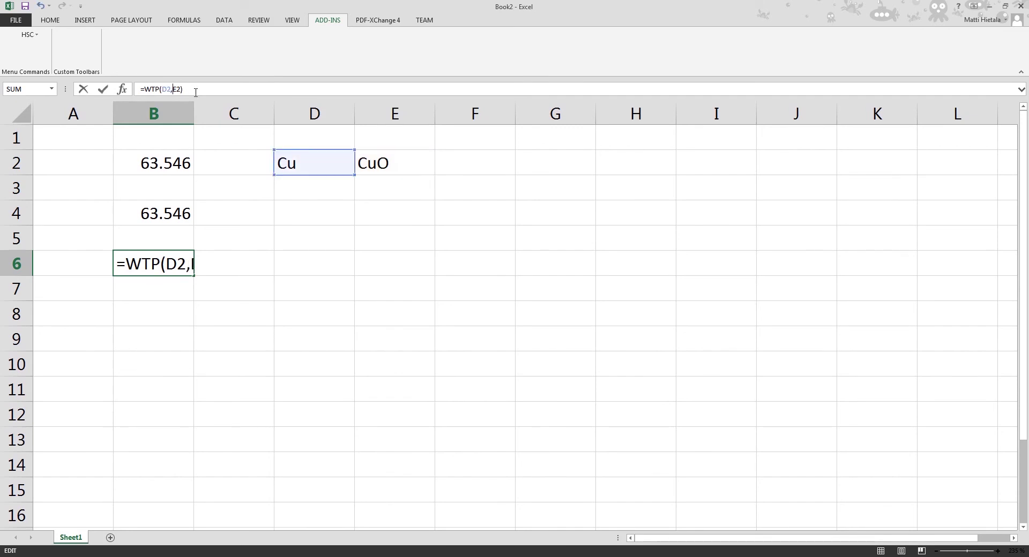
pyautogui.press('BackSpace')
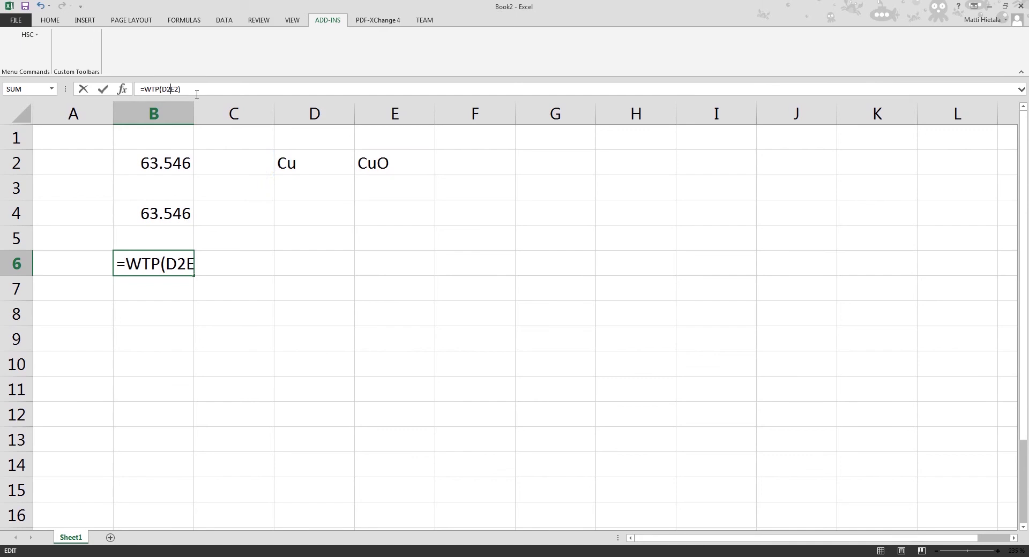
pyautogui.write(';')
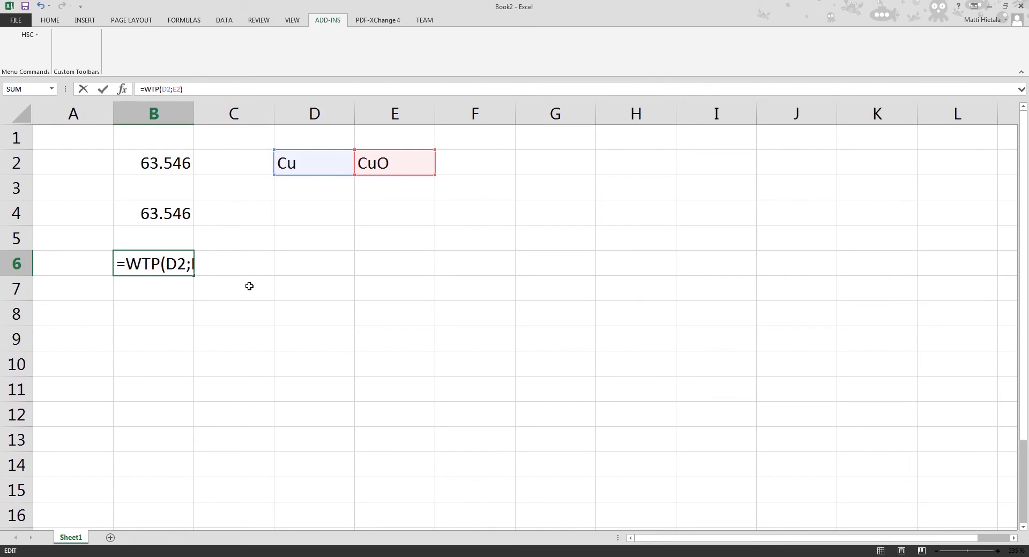
pyautogui.press('Return')
pyautogui.click(158, 309)
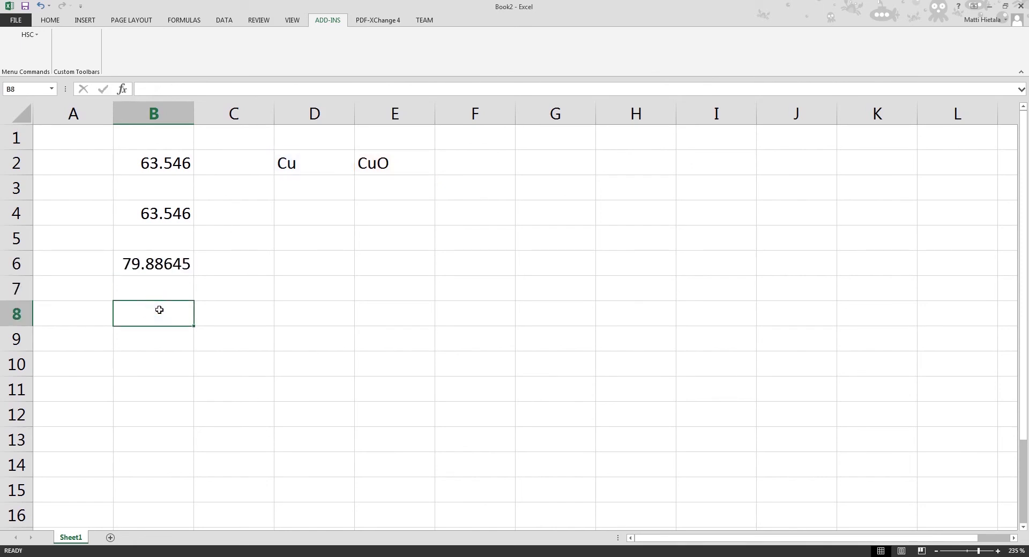
# Switch to AddInSample.xls and scroll down to the StreamEQ array formula example.
pyautogui.click(143, 337)
pyautogui.click(147, 317)
pyautogui.click(211, 556)
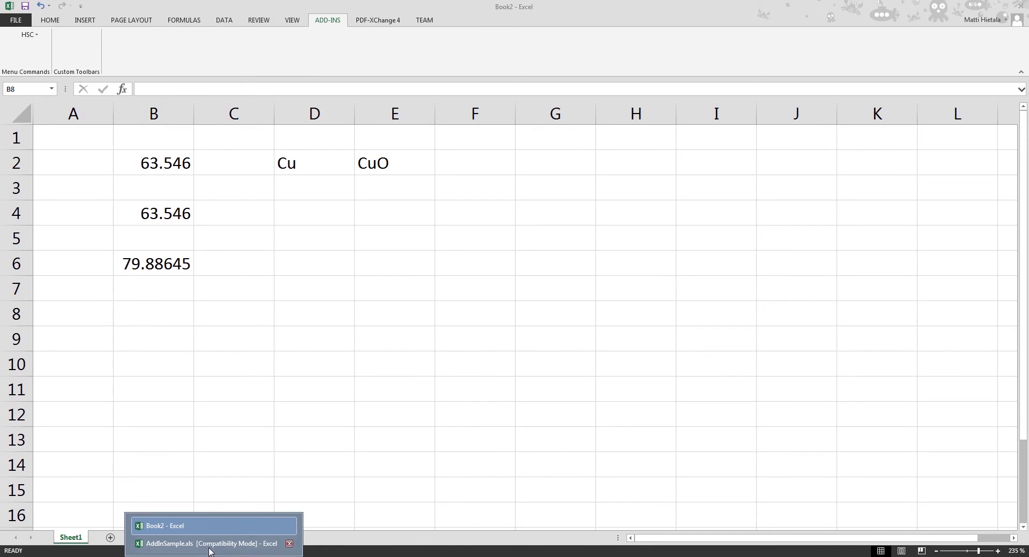
pyautogui.click(210, 544)
pyautogui.click(211, 278)
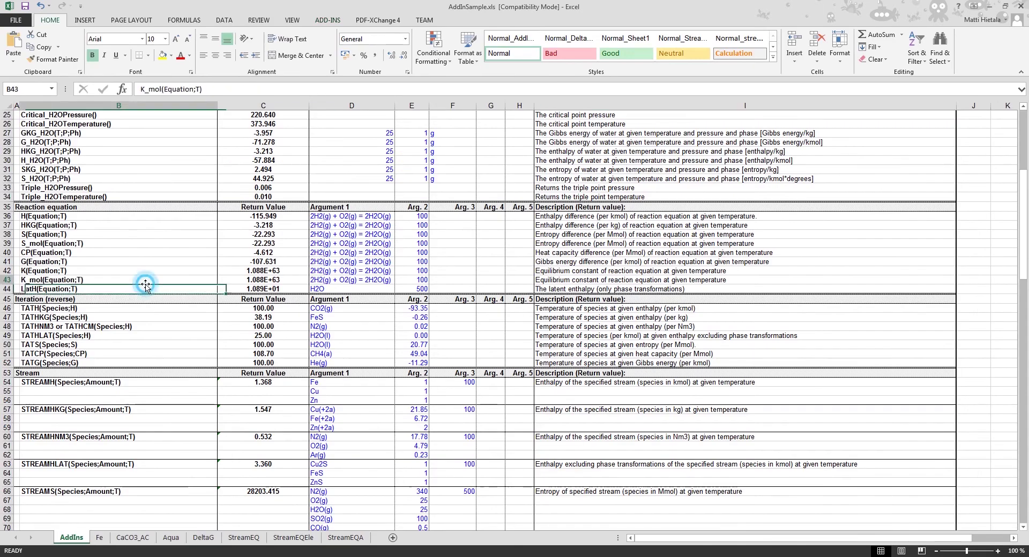
pyautogui.scroll(-1, 144, 285)
pyautogui.scroll(-12, 146, 287)
pyautogui.scroll(-7, 146, 287)
pyautogui.scroll(-6, 145, 287)
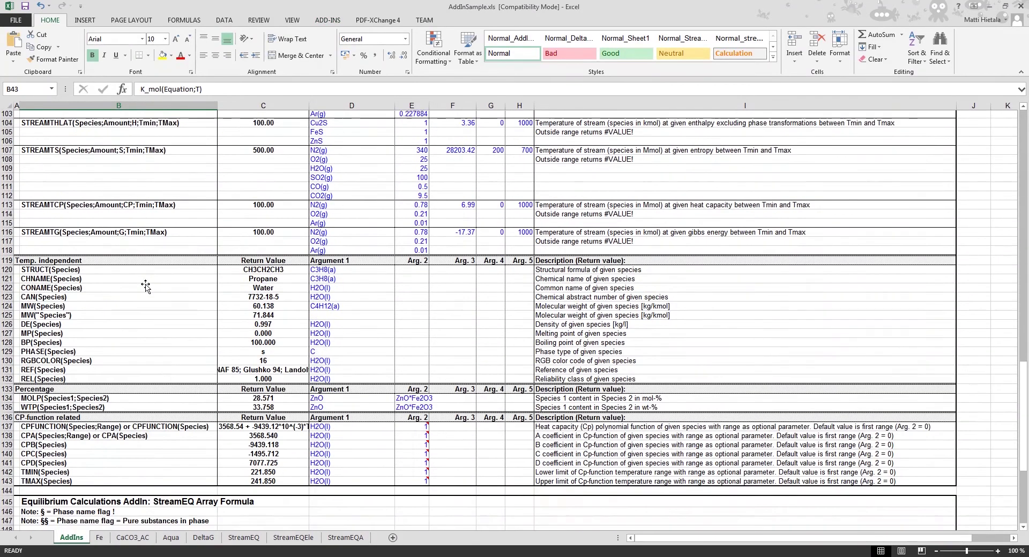
pyautogui.scroll(-6, 140, 284)
pyautogui.scroll(-3, 99, 280)
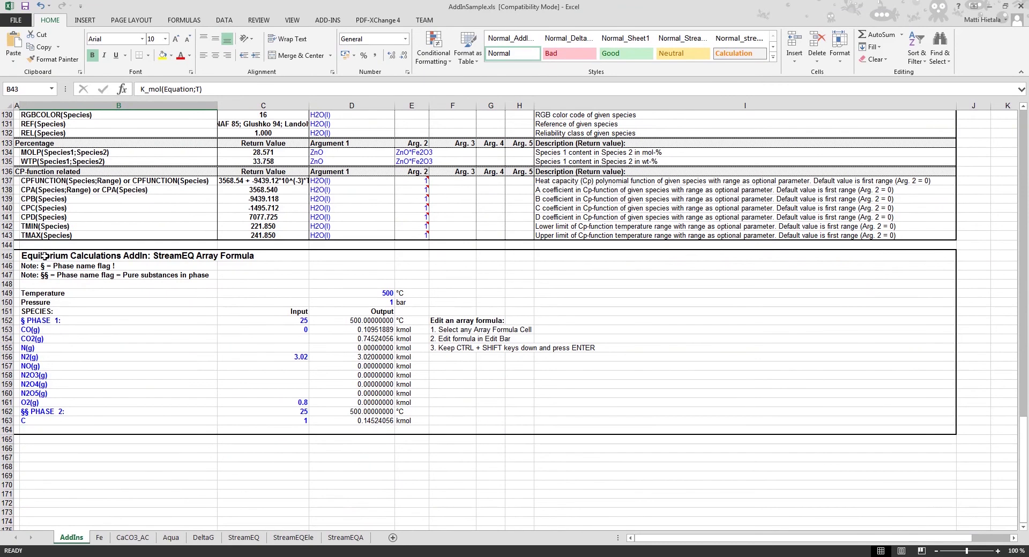
# Highlight the StreamEQ example's SPECIES input range, then return to Book2.
pyautogui.moveTo(45, 256); pyautogui.dragTo(390, 425)
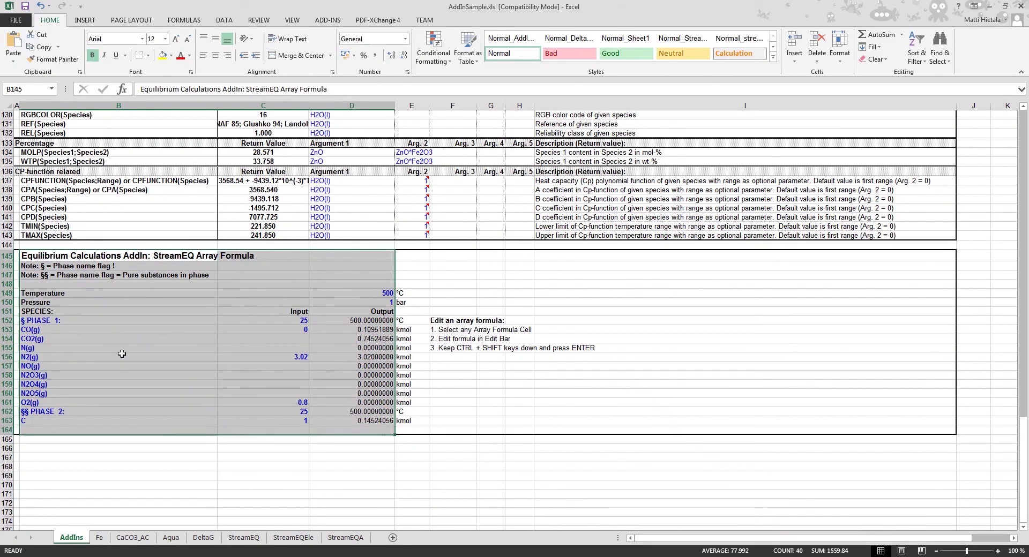
pyautogui.click(67, 313)
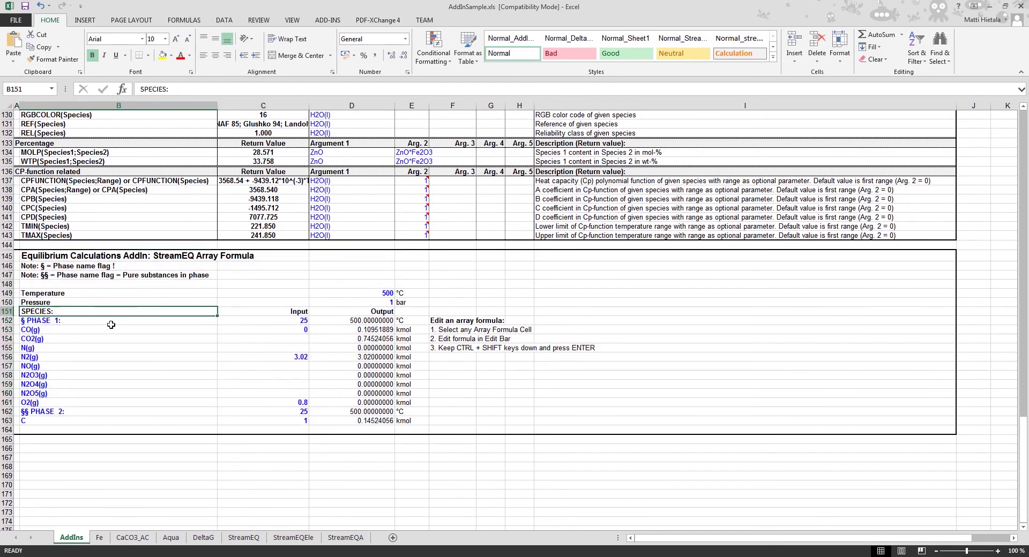
pyautogui.moveTo(111, 325); pyautogui.dragTo(290, 378)
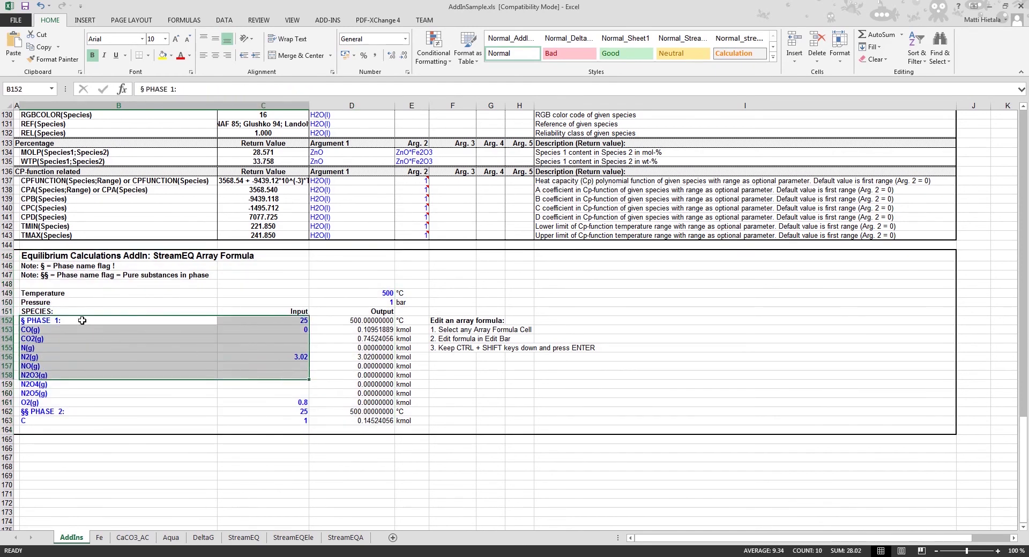
pyautogui.moveTo(82, 321); pyautogui.dragTo(78, 421)
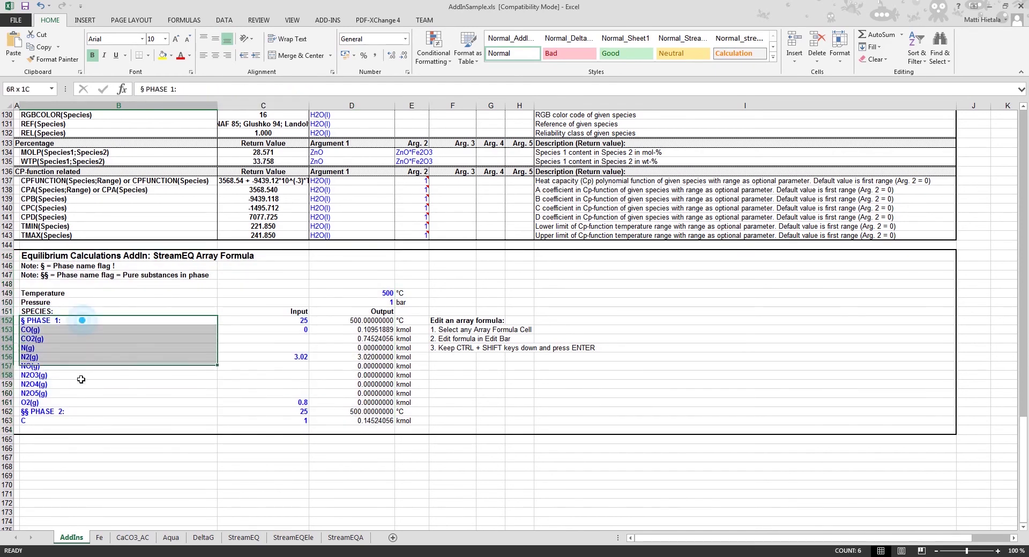
pyautogui.click(109, 432)
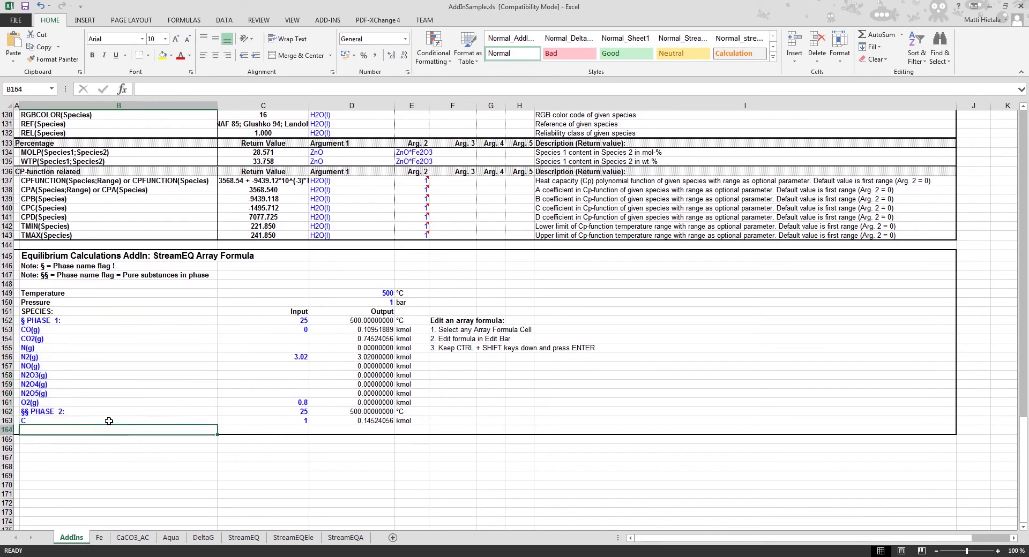
pyautogui.click(87, 284)
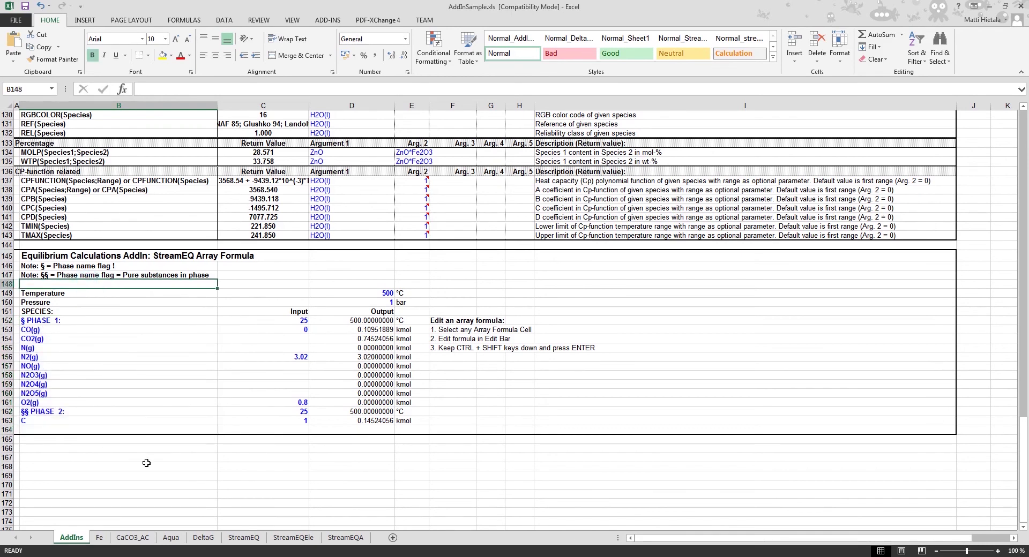
pyautogui.click(204, 522)
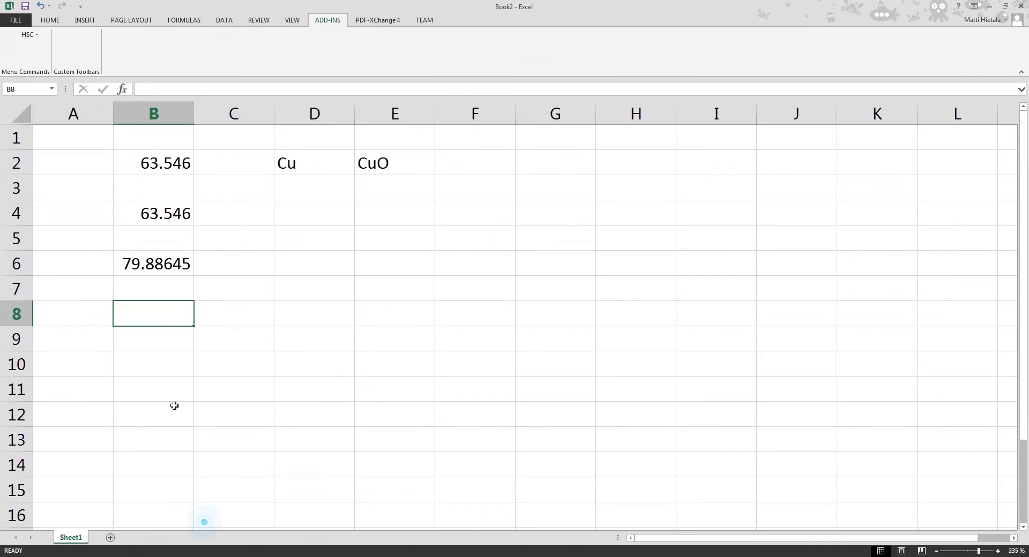
# Label B8 'Temperature' and B9 'Pressure', and autofit column B's width.
pyautogui.click(162, 316)
pyautogui.write('Tem')
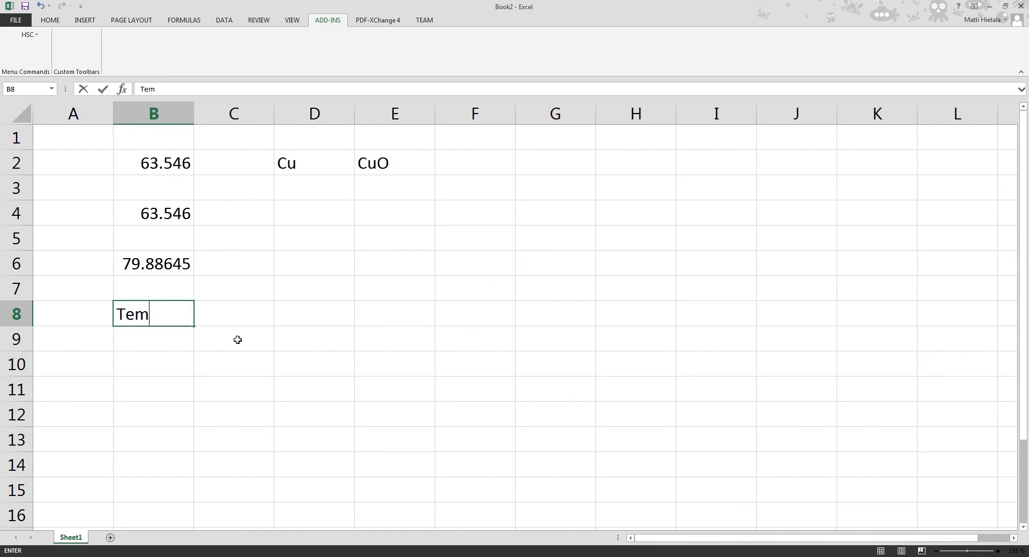
pyautogui.write('per')
pyautogui.write('ature')
pyautogui.press('Return')
pyautogui.write('Pr')
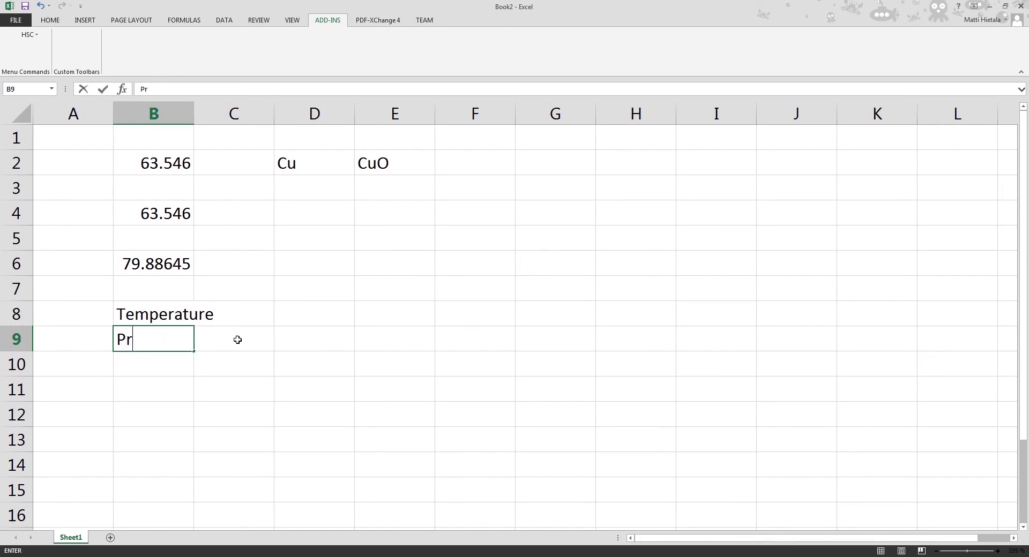
pyautogui.write('essure')
pyautogui.press('Return')
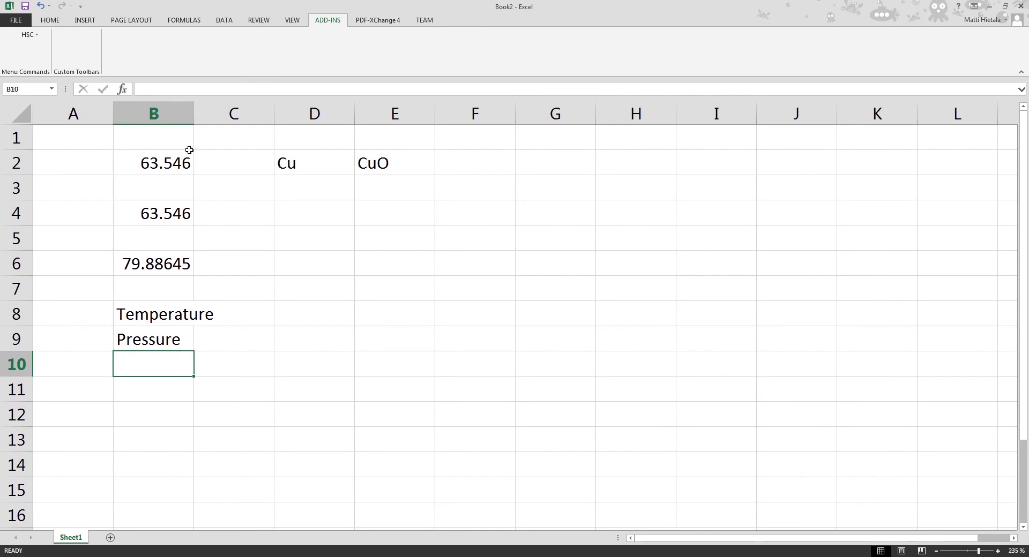
pyautogui.doubleClick(197, 112)
# Enter the values 25 in C8 and 1 in C9.
pyautogui.click(265, 318)
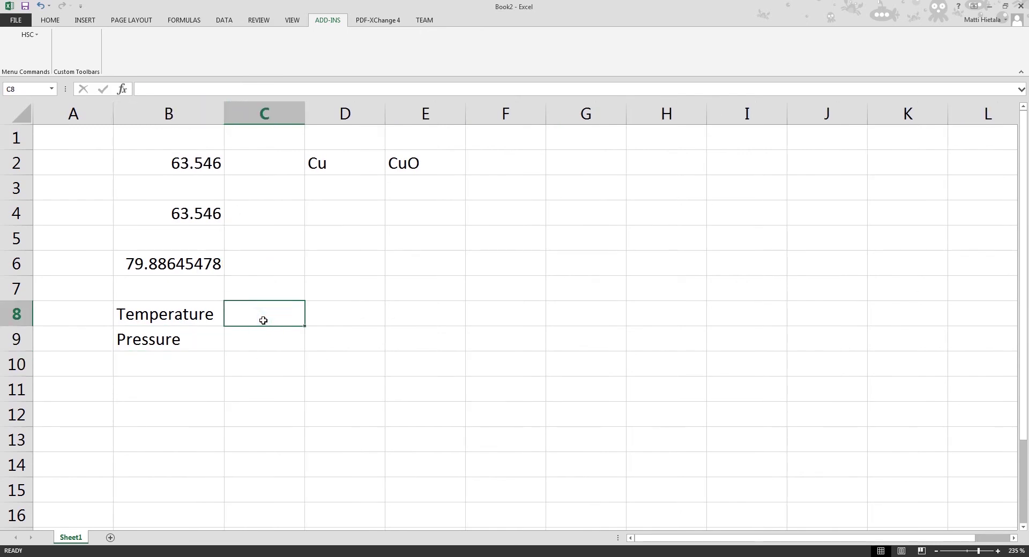
pyautogui.write('25')
pyautogui.press('Return')
pyautogui.write('1')
pyautogui.press('Return')
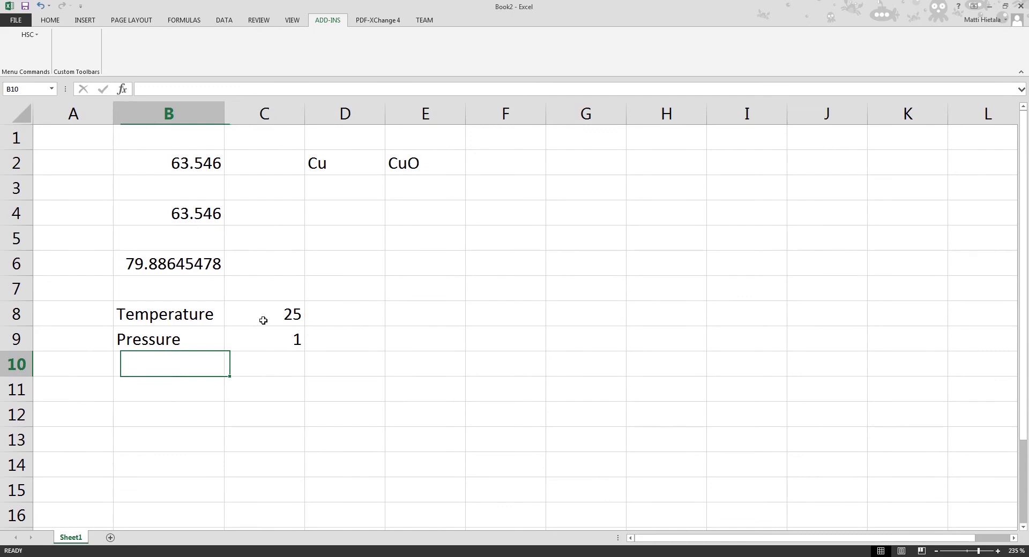
pyautogui.press('Down')
pyautogui.scroll(-3, 270, 277)
pyautogui.scroll(3, 278, 282)
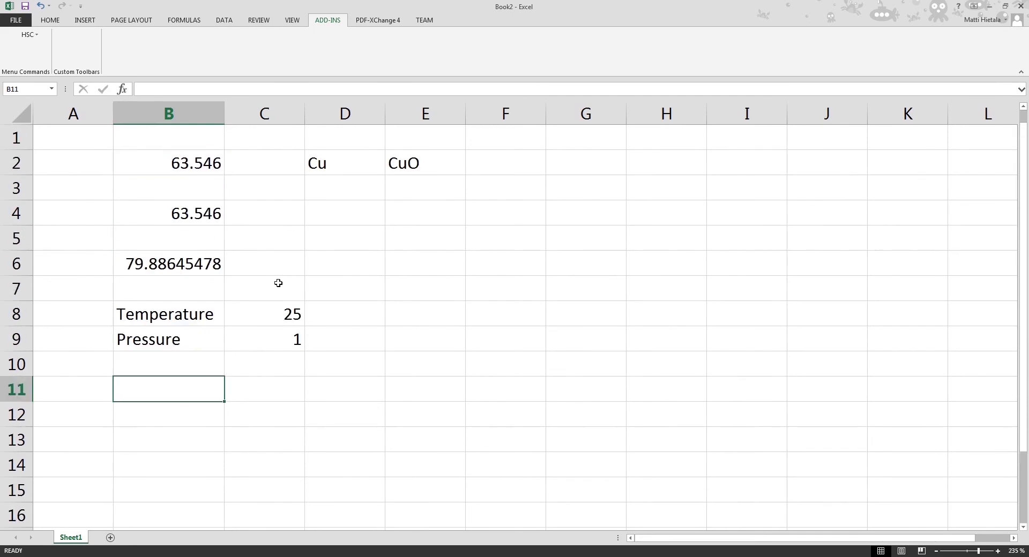
pyautogui.scroll(-1, 426, 315)
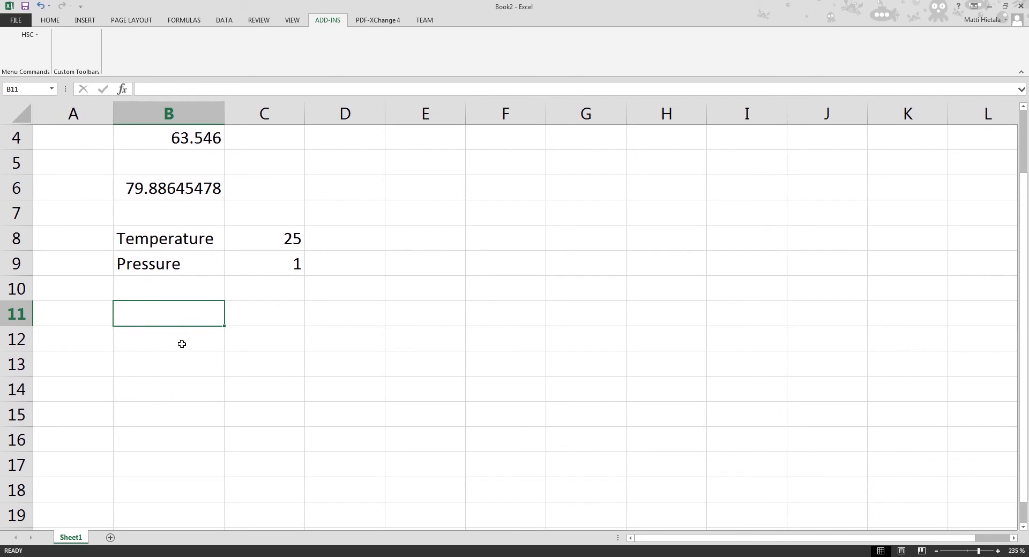
# Insert the Section Sign § (00A7) into B11 from the Symbol dialog.
pyautogui.write('§')
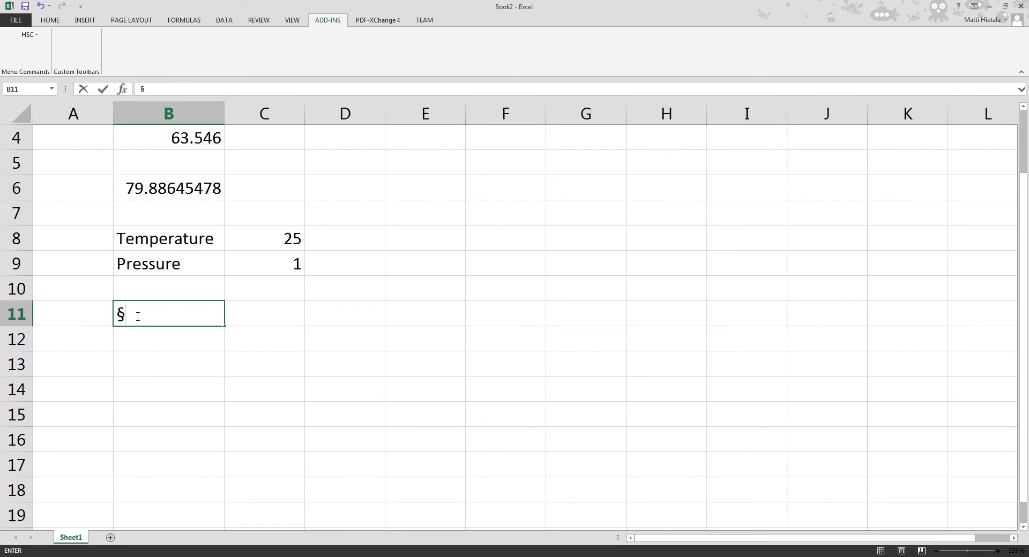
pyautogui.press('BackSpace')
pyautogui.click(79, 21)
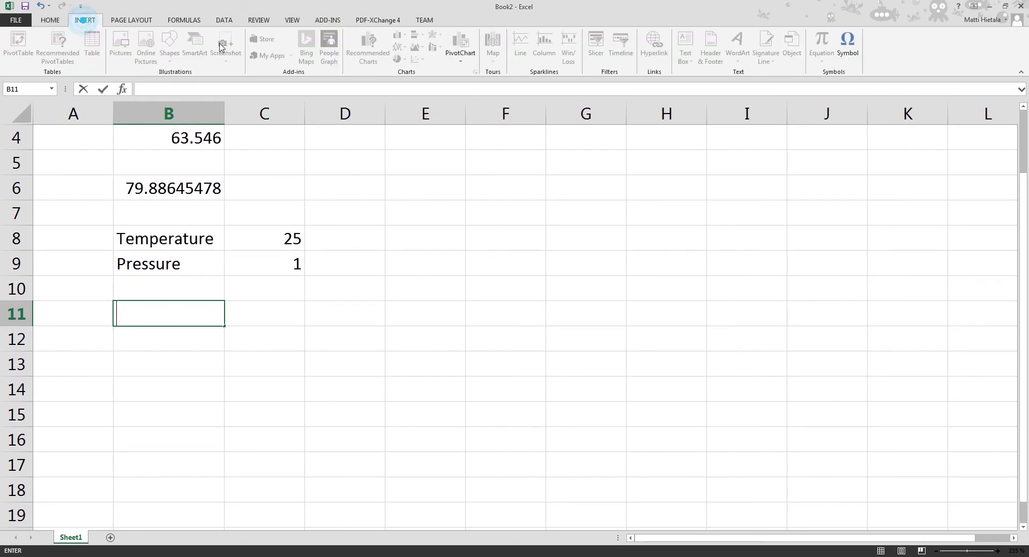
pyautogui.click(851, 50)
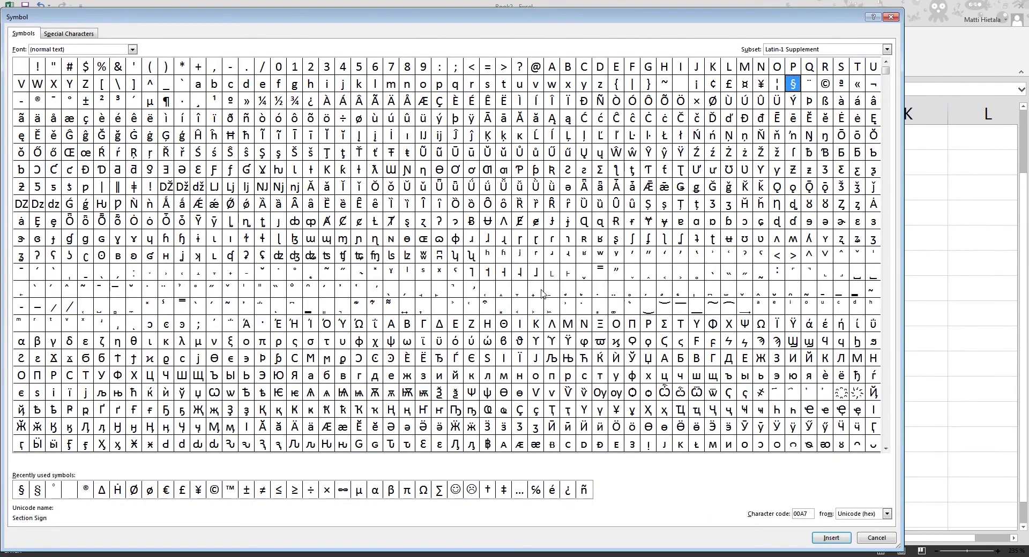
pyautogui.doubleClick(793, 84)
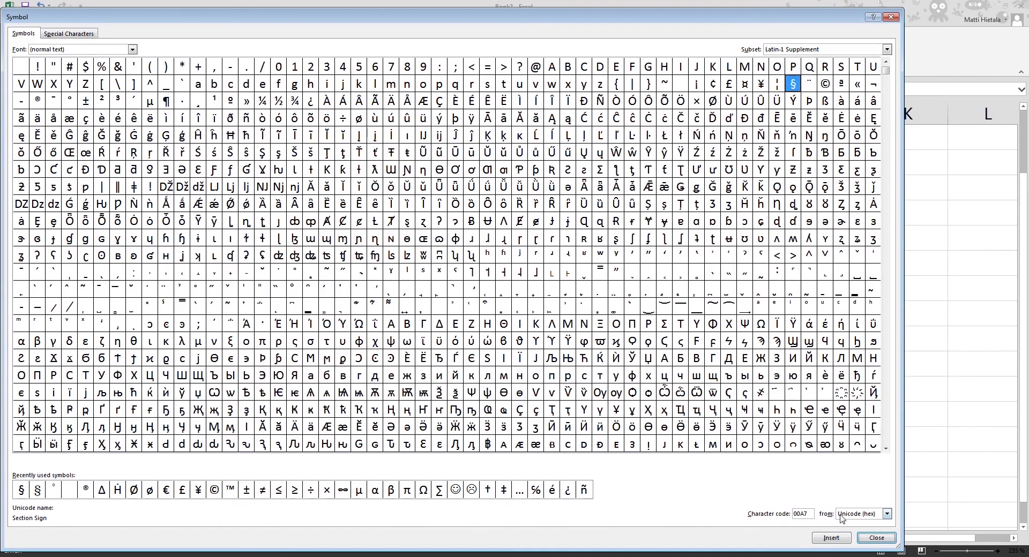
pyautogui.click(875, 538)
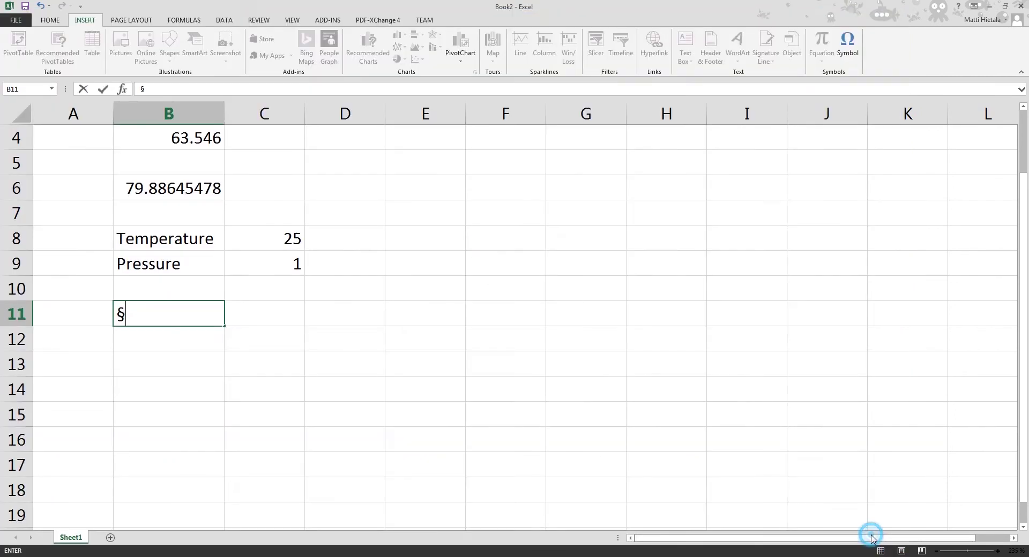
pyautogui.click(137, 314)
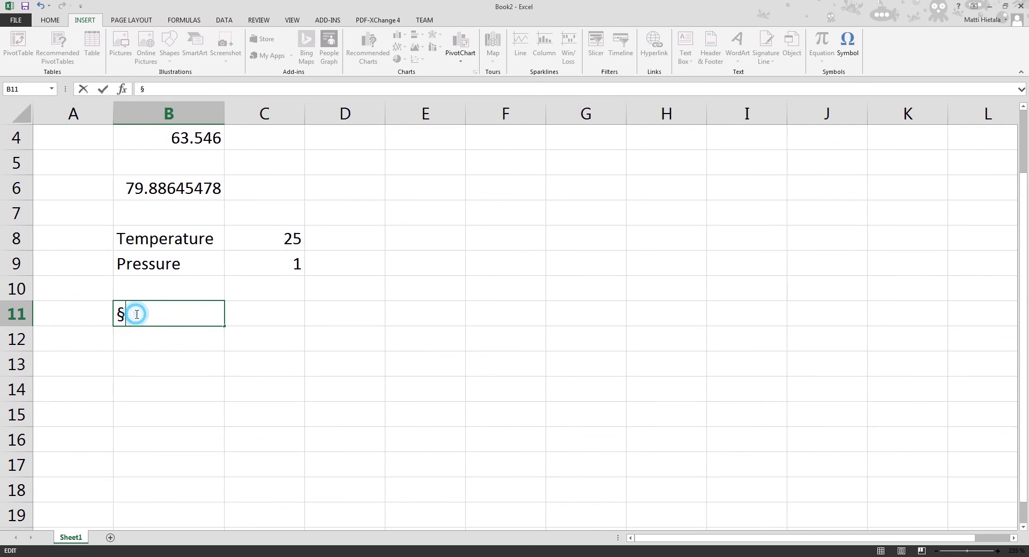
# Complete the '§ Gas' heading in B11 and list H2(g), N2(g), NH3(g) in B12:B14.
pyautogui.write('Gas')
pyautogui.press('Return')
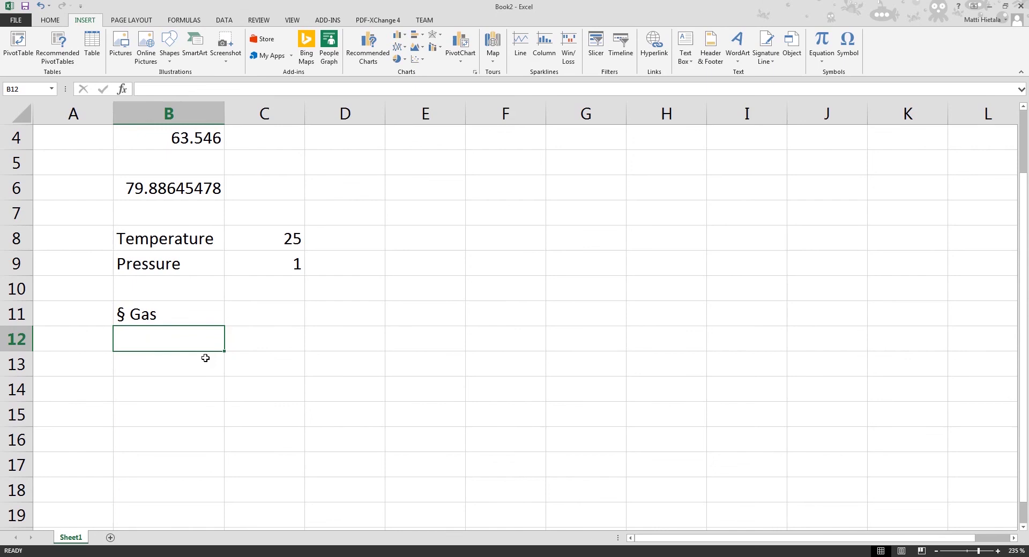
pyautogui.write('H2(g)')
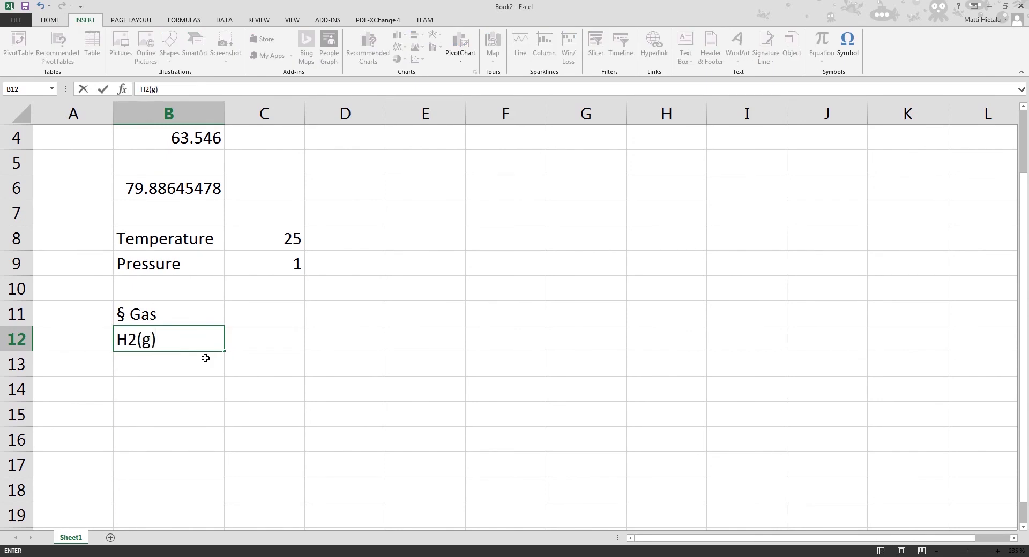
pyautogui.press('Return')
pyautogui.write('H')
pyautogui.press('BackSpace')
pyautogui.press('BackSpace')
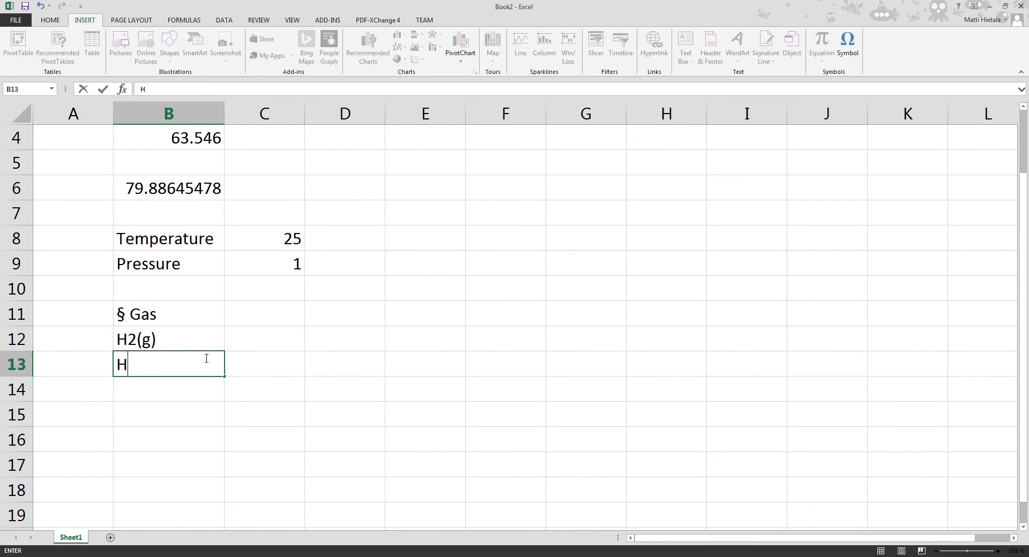
pyautogui.press('BackSpace')
pyautogui.write('N2(g)')
pyautogui.press('Return')
pyautogui.write('N')
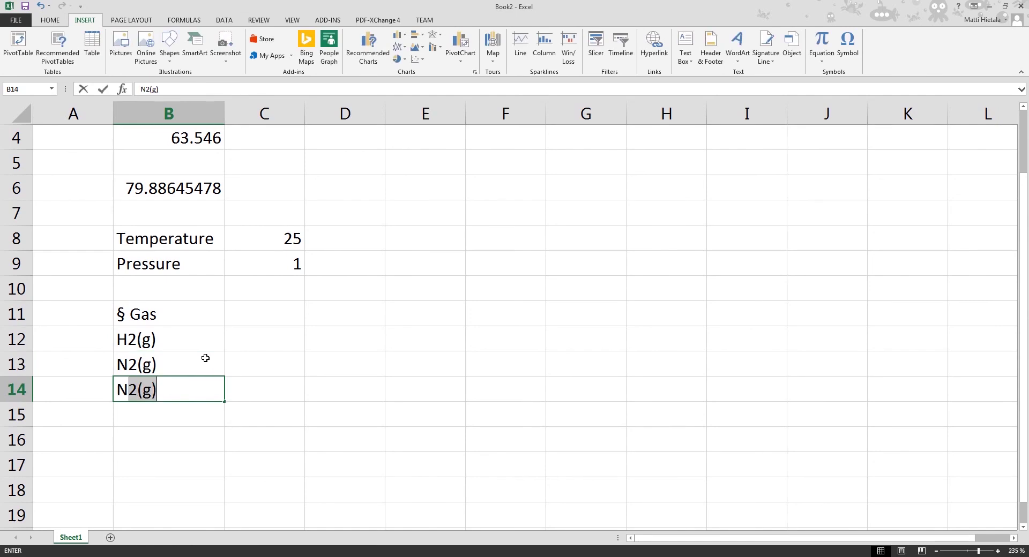
pyautogui.write('H3(')
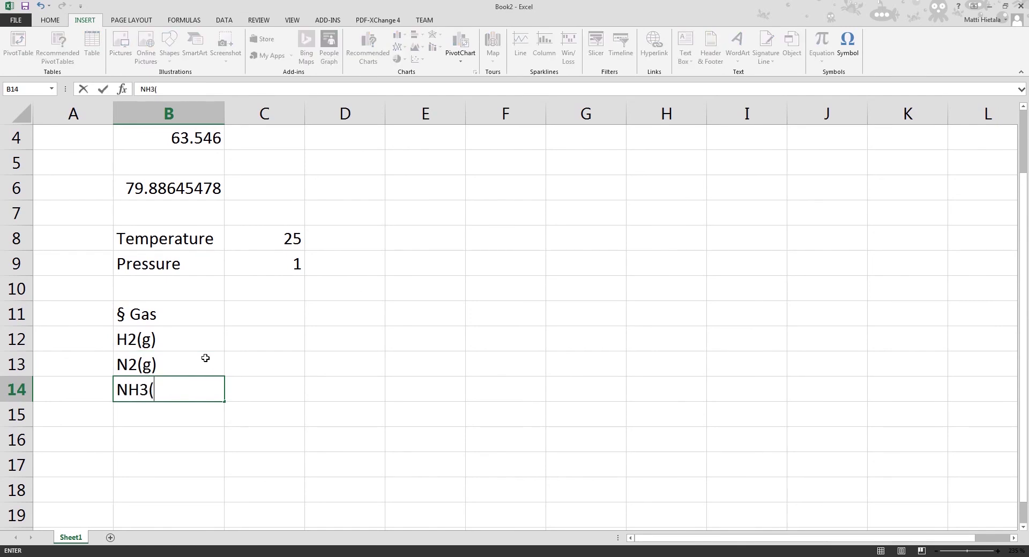
pyautogui.write('g)')
pyautogui.press('Return')
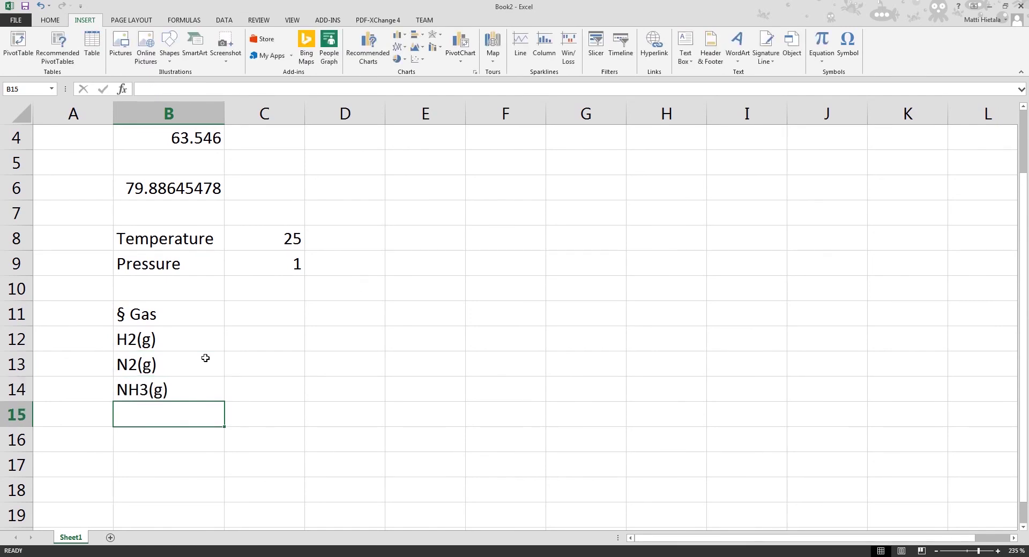
# Insert a blank row above § Gas and add 'Input' and 'Output' headings in C11:D11.
pyautogui.rightClick(16, 314)
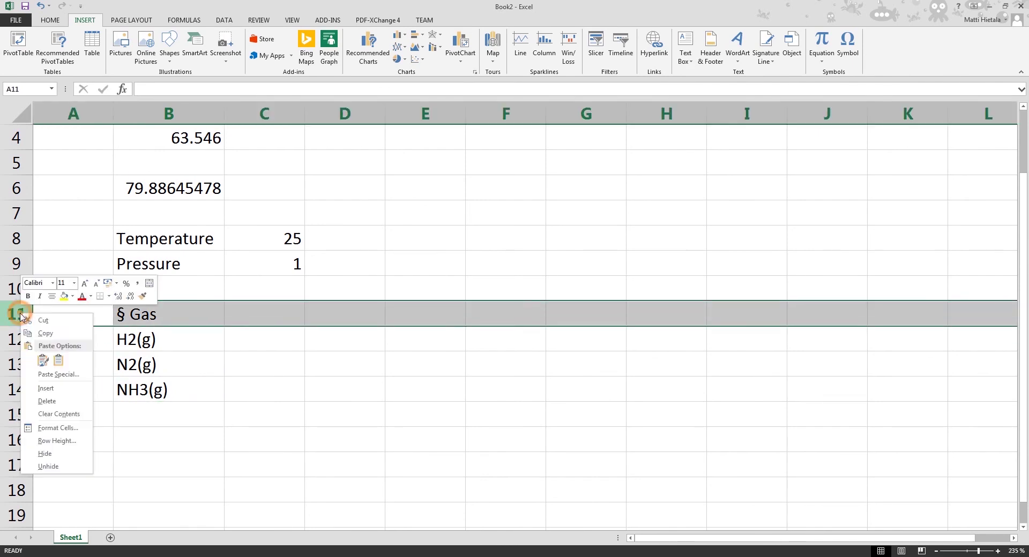
pyautogui.click(45, 388)
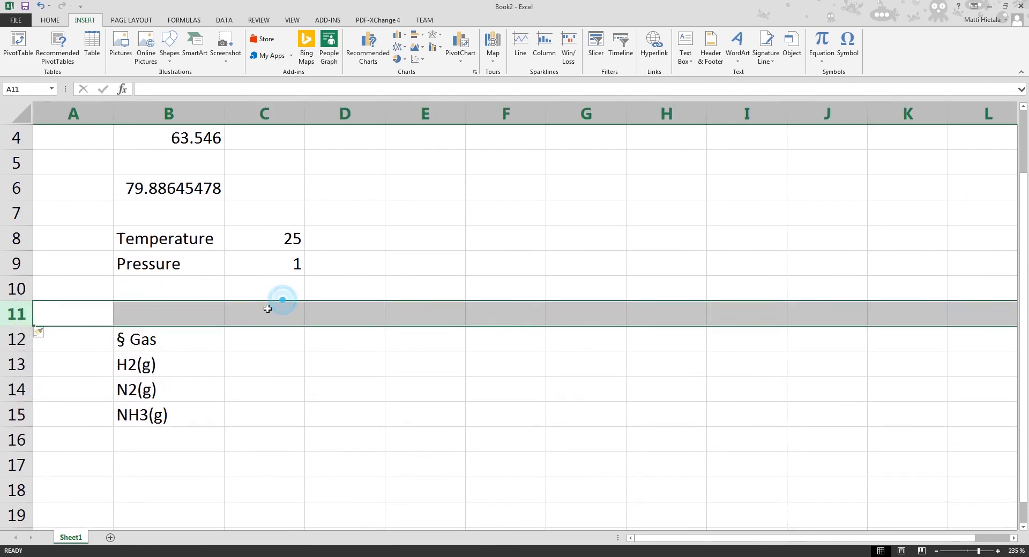
pyautogui.click(268, 309)
pyautogui.write('Input')
pyautogui.press('Return')
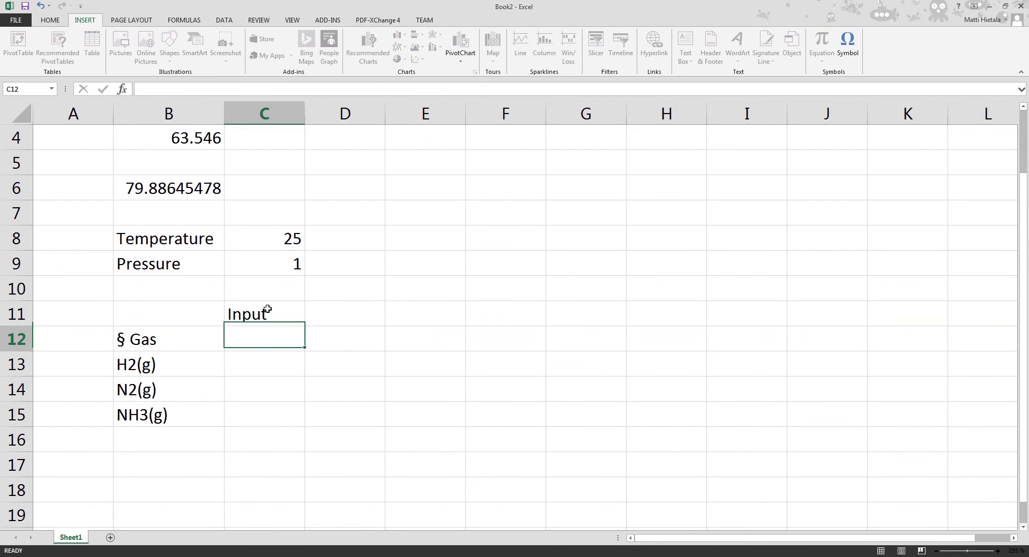
pyautogui.press('Up')
pyautogui.press('Right')
pyautogui.write('Output')
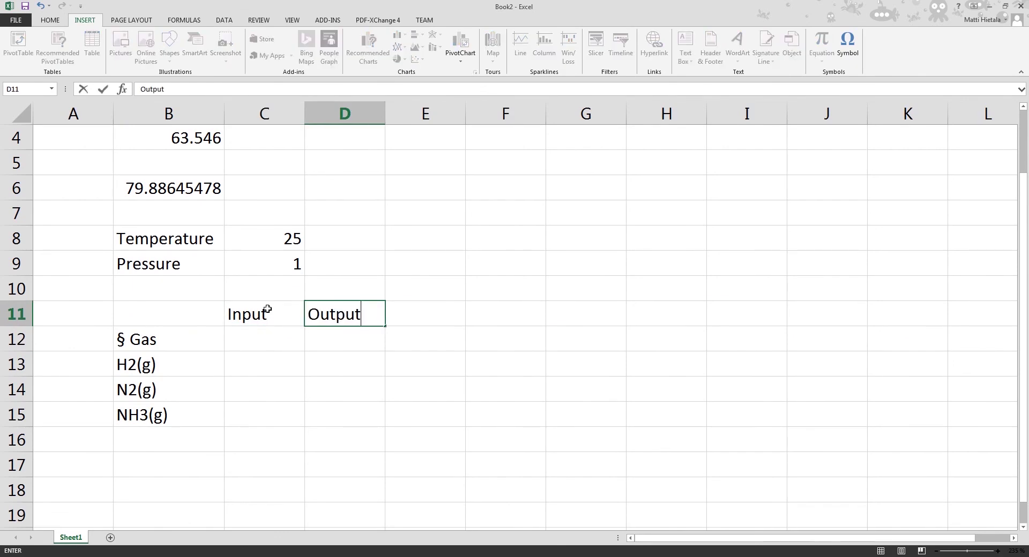
pyautogui.press('Return')
# Fill in the Input amounts for H2(g) and N2(g), leaving NH3(g) empty.
pyautogui.press('Left')
pyautogui.press('Down')
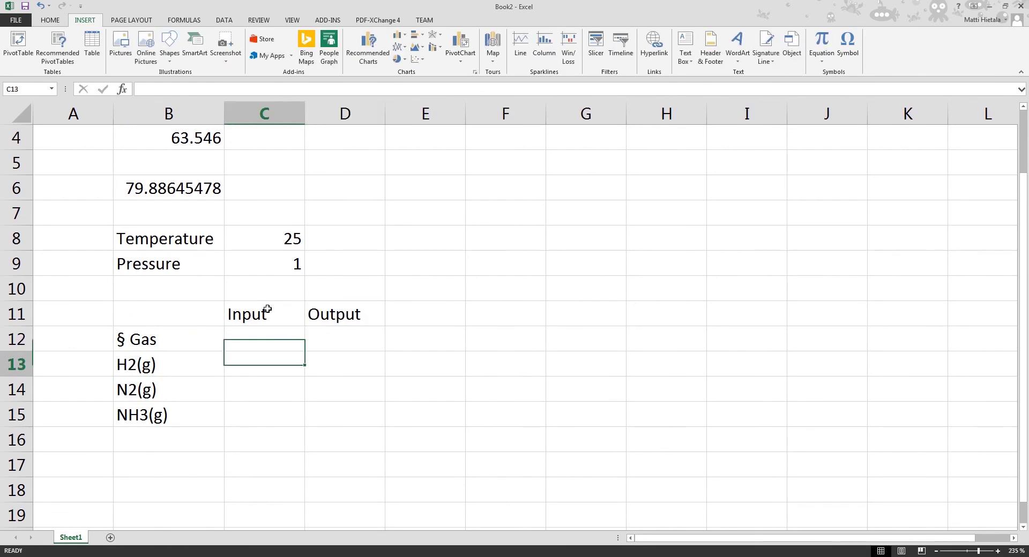
pyautogui.write('4')
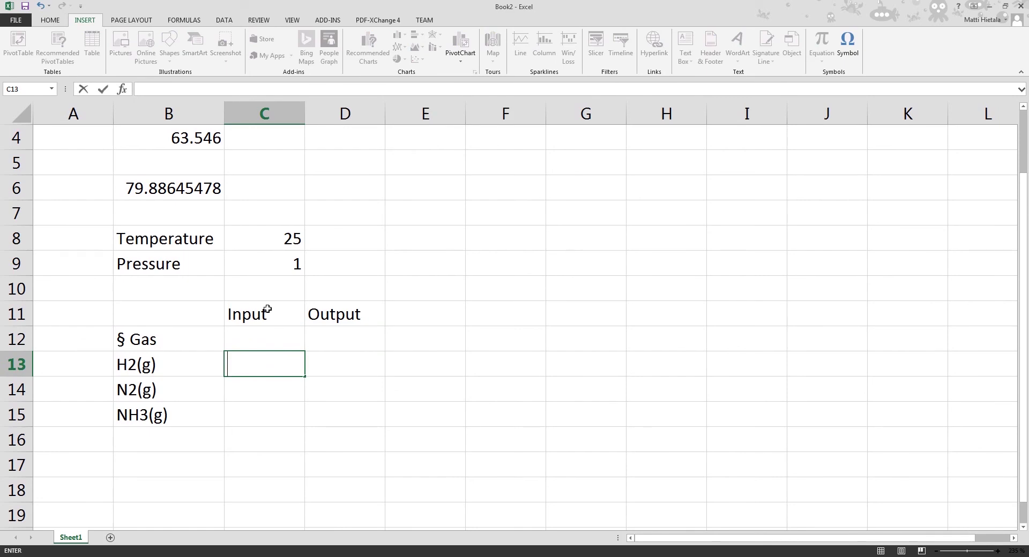
pyautogui.press('Return')
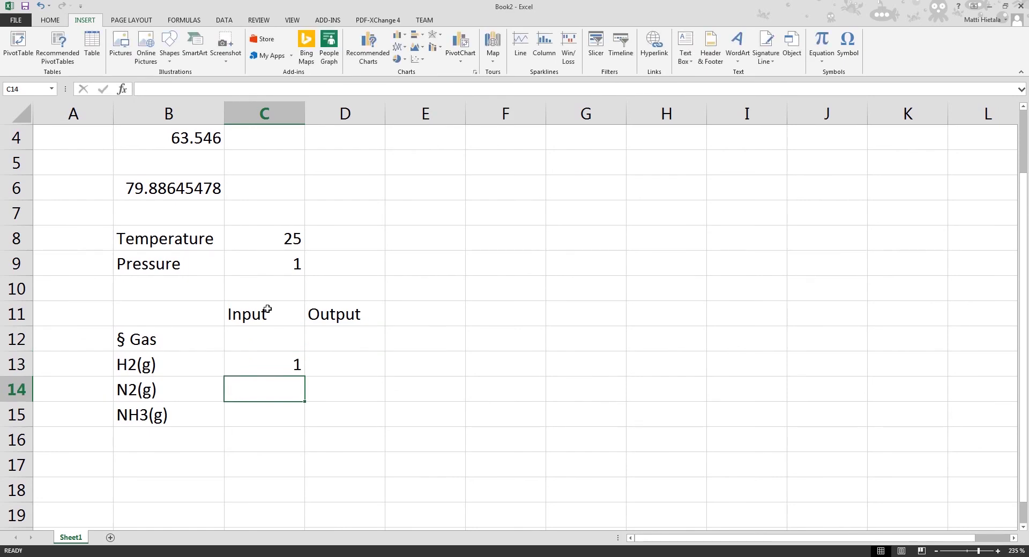
pyautogui.write('1')
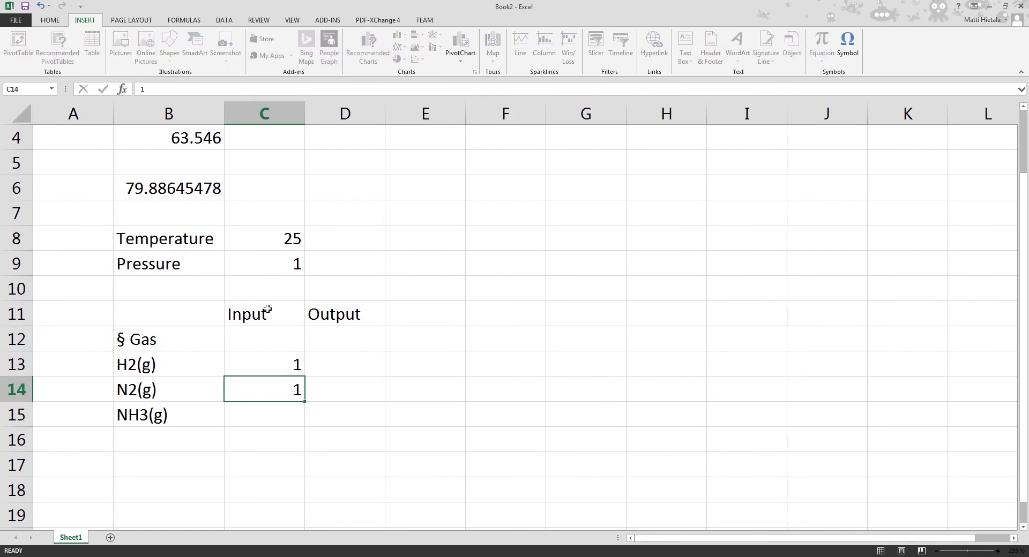
pyautogui.press('Return')
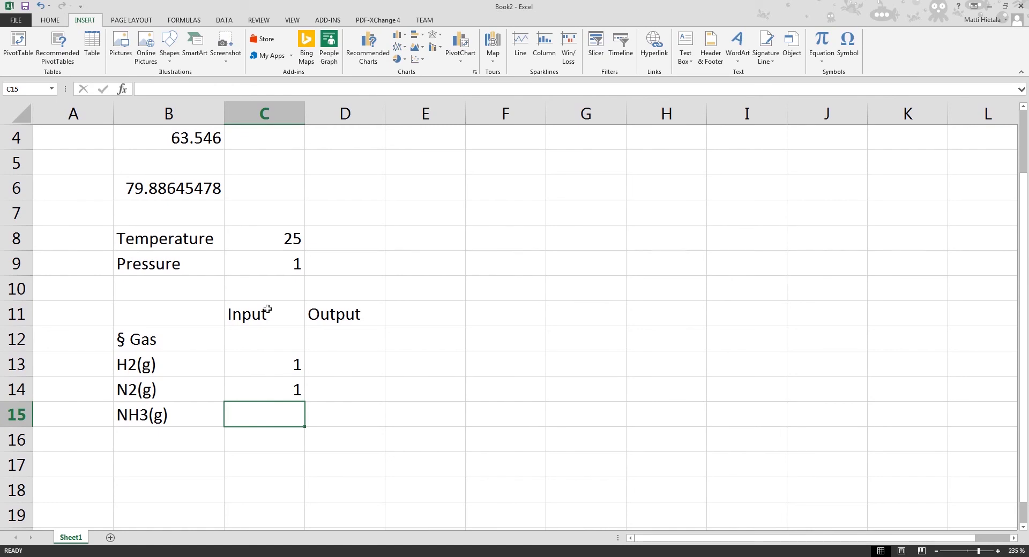
pyautogui.press('Right')
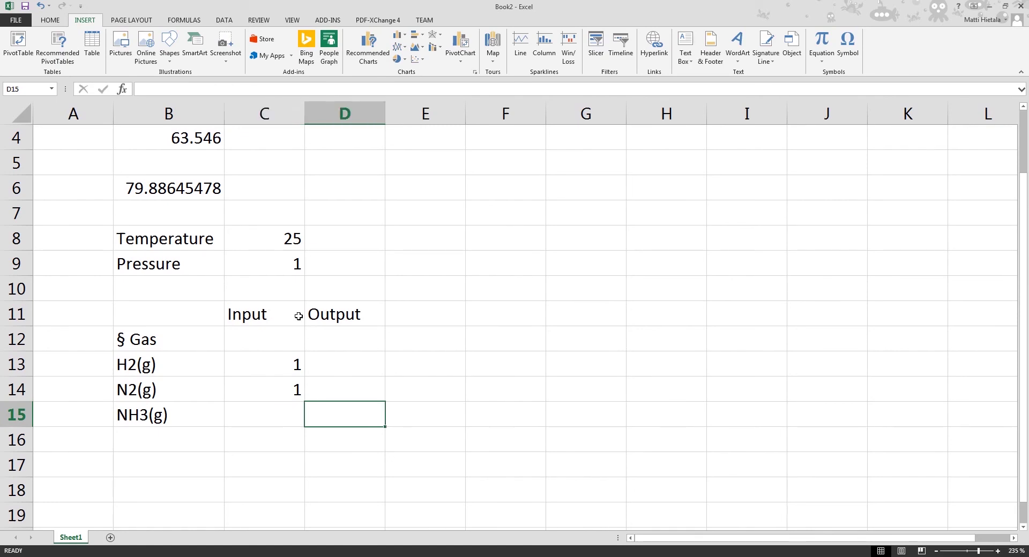
# Enter =StreamEQ(B12:B15;C12:C15;C8;C9) as an array formula across D12:D15.
pyautogui.click(423, 338)
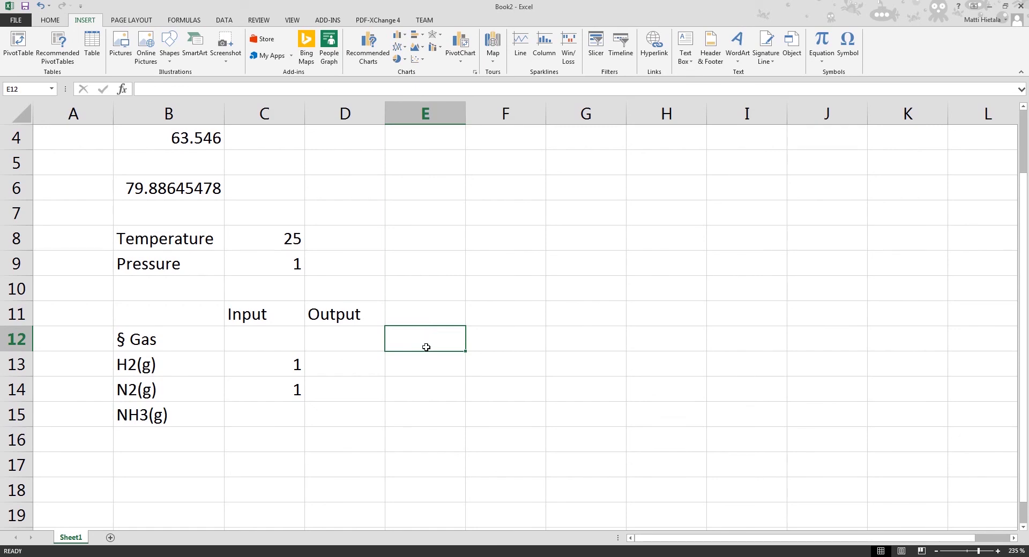
pyautogui.moveTo(346, 338); pyautogui.dragTo(344, 414)
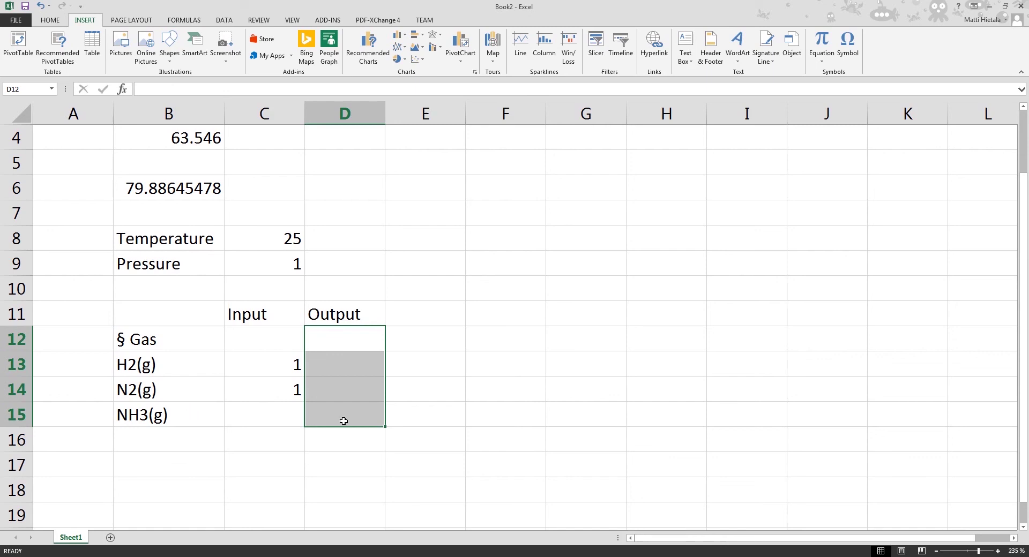
pyautogui.write('=')
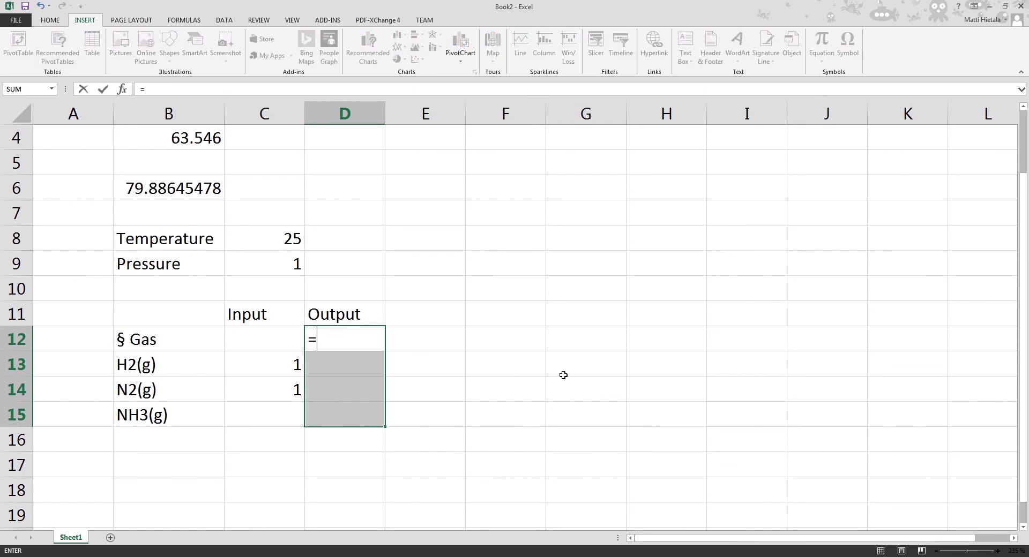
pyautogui.write('S')
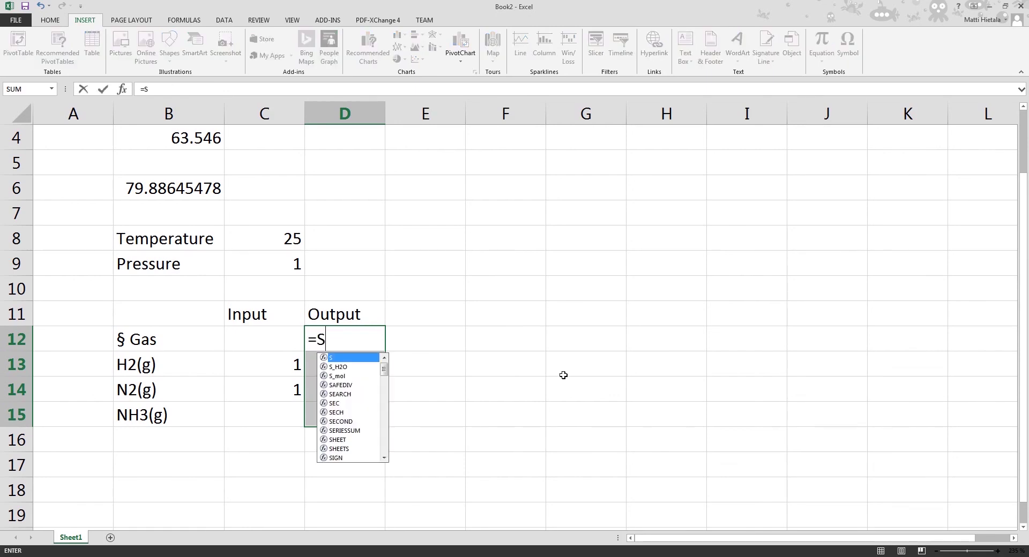
pyautogui.write('Tream')
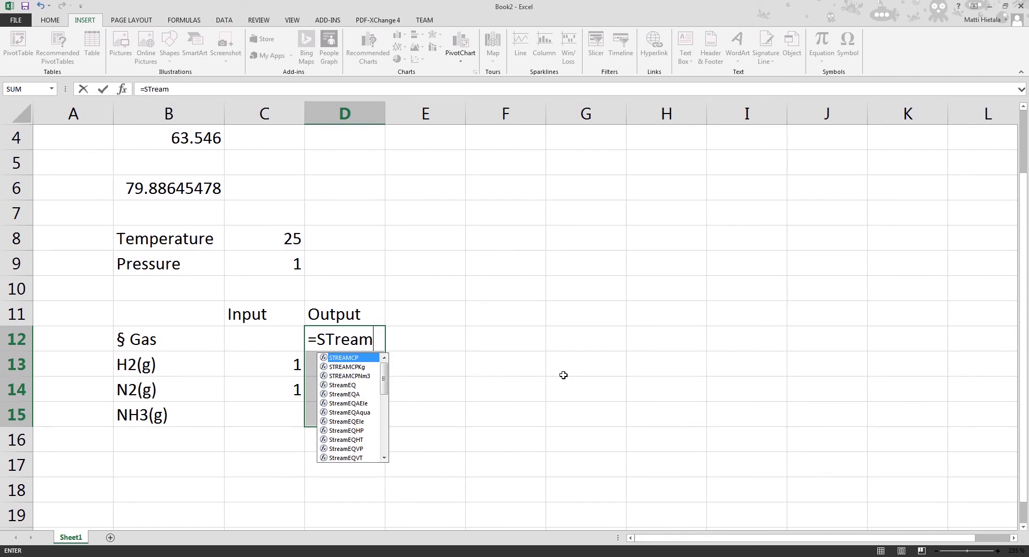
pyautogui.press('BackSpace')
pyautogui.press('BackSpace')
pyautogui.press('BackSpace')
pyautogui.press('BackSpace')
pyautogui.press('BackSpace')
pyautogui.write('tream')
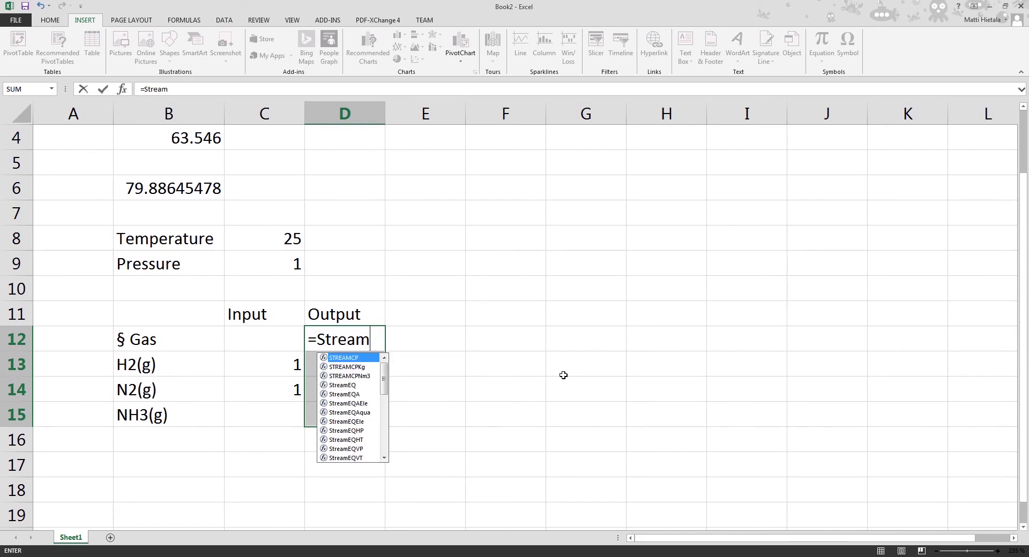
pyautogui.write('EQ')
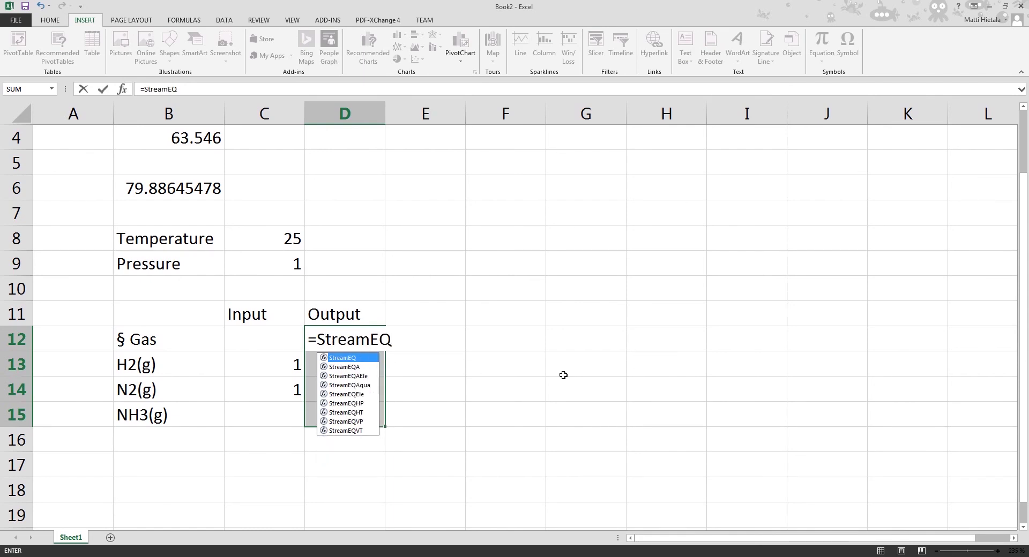
pyautogui.write('(')
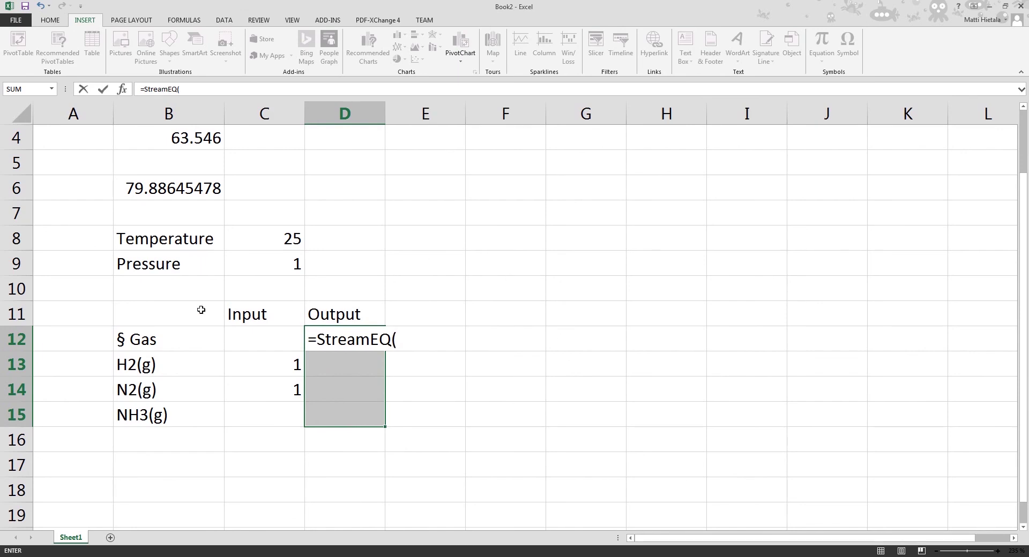
pyautogui.moveTo(156, 341); pyautogui.dragTo(157, 404)
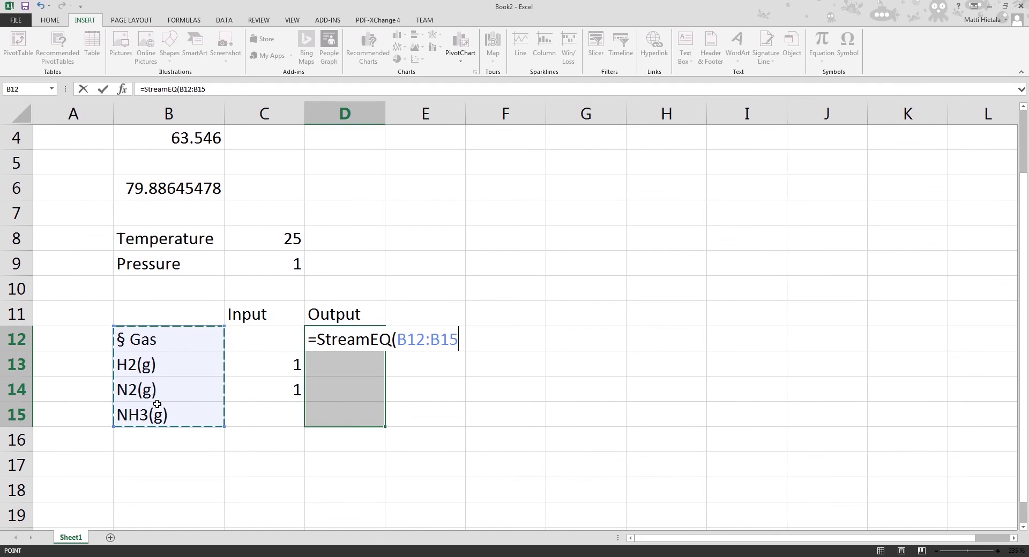
pyautogui.write(';')
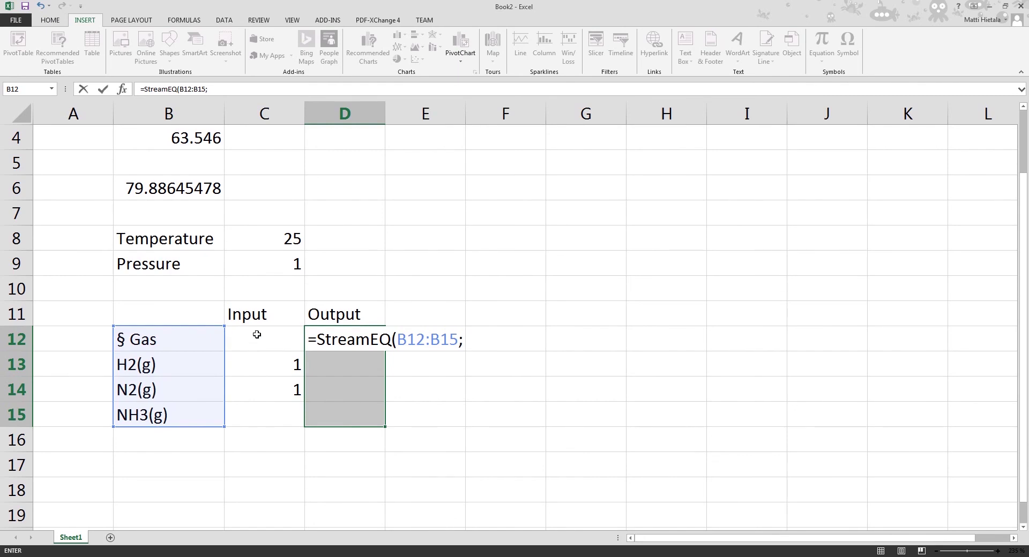
pyautogui.moveTo(257, 334); pyautogui.dragTo(257, 413)
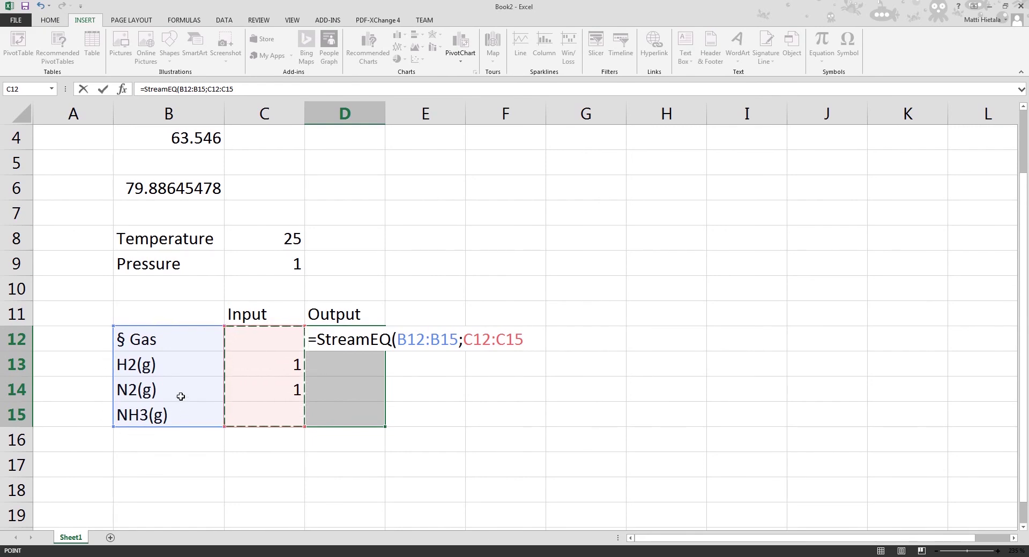
pyautogui.write(';')
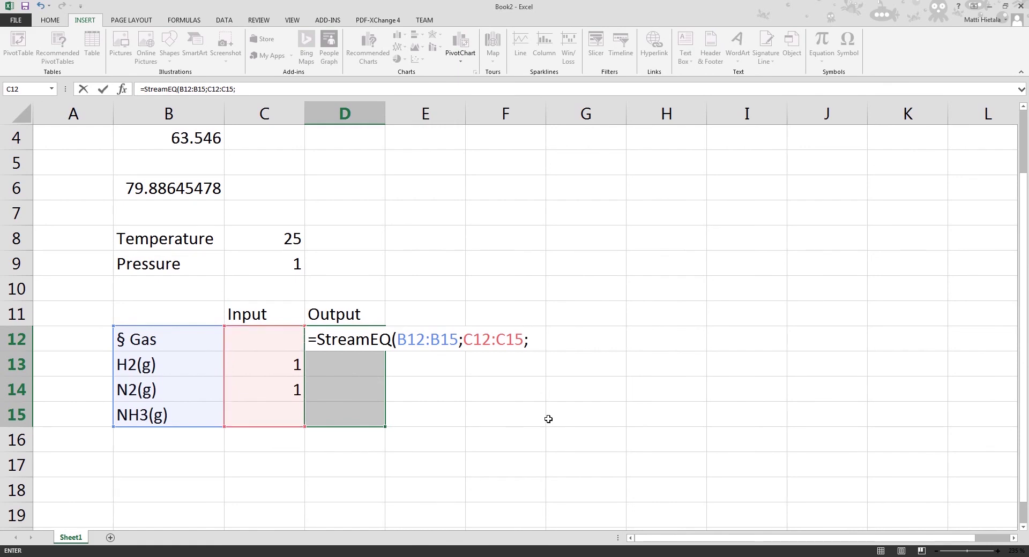
pyautogui.click(284, 238)
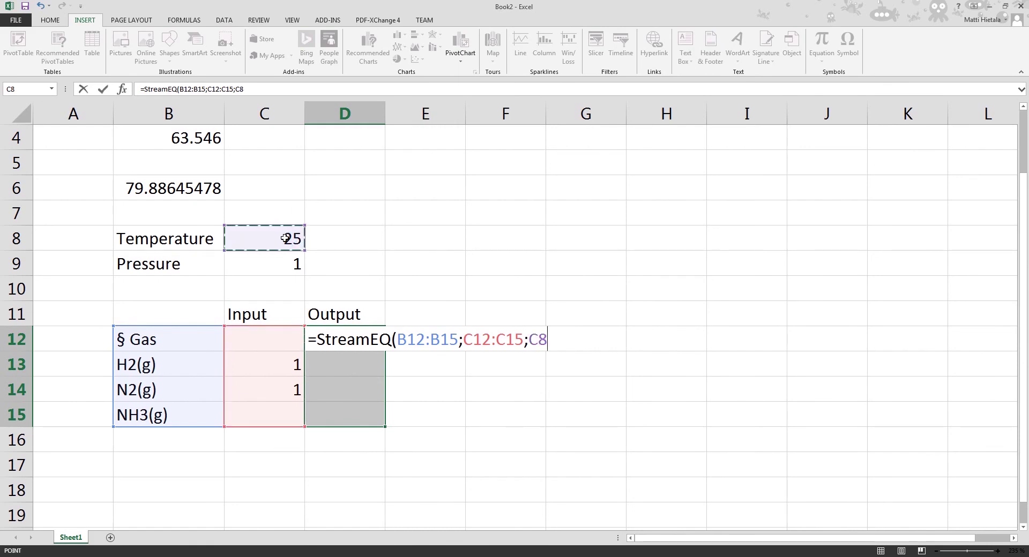
pyautogui.write(';')
pyautogui.click(268, 259)
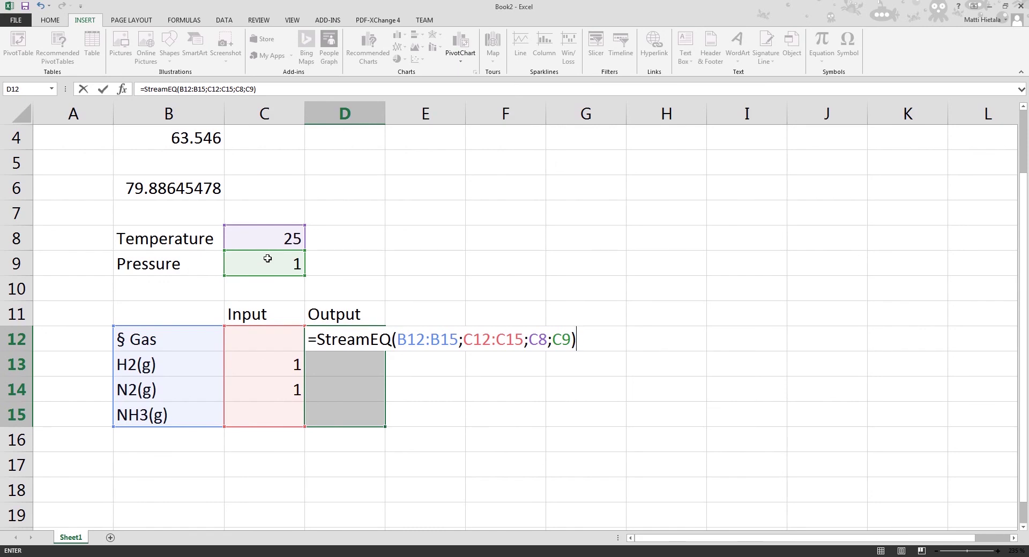
pyautogui.hotkey('ctrl', 'shift', 'Return')
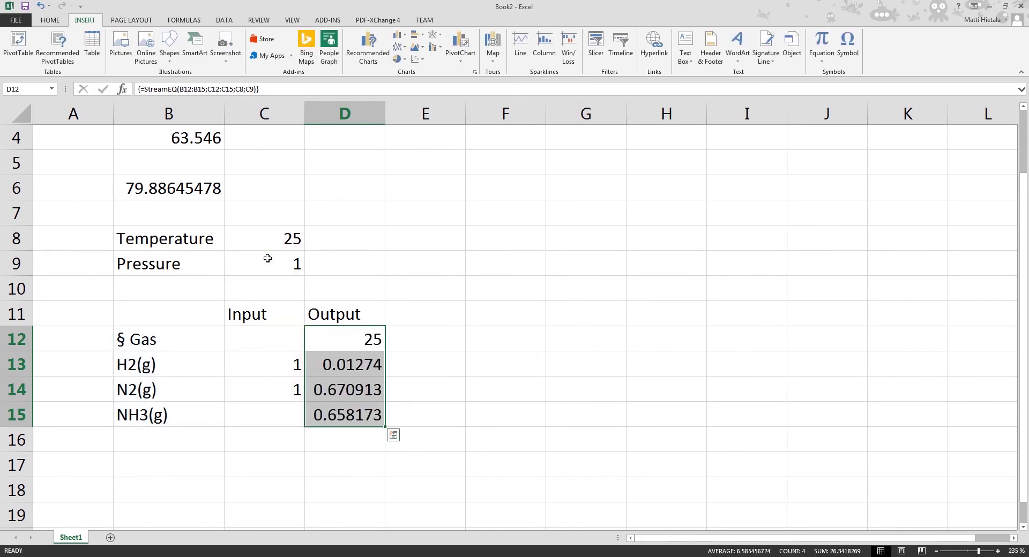
# Reselect D12:D15 to inspect the StreamEQ array formula.
pyautogui.click(424, 346)
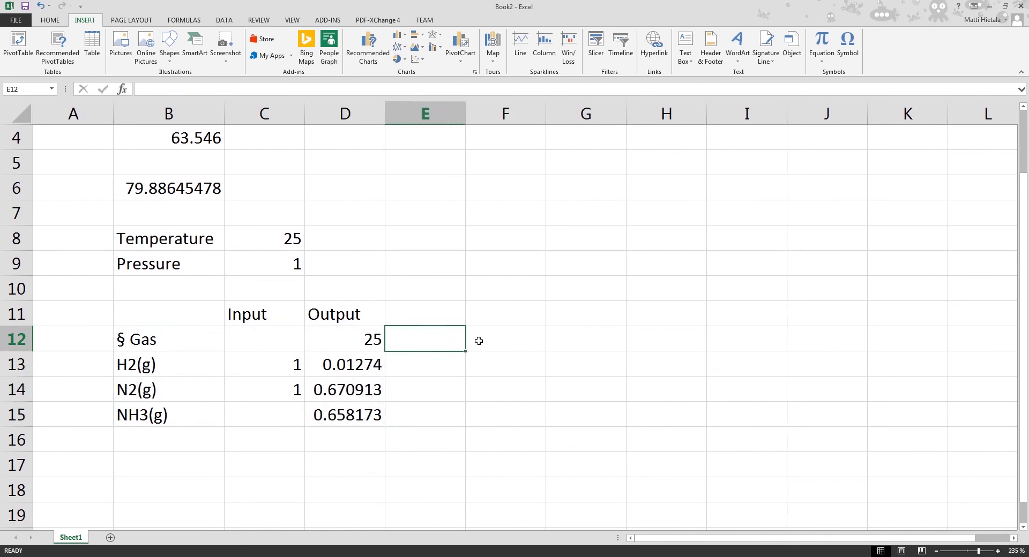
pyautogui.moveTo(344, 339); pyautogui.dragTo(354, 415)
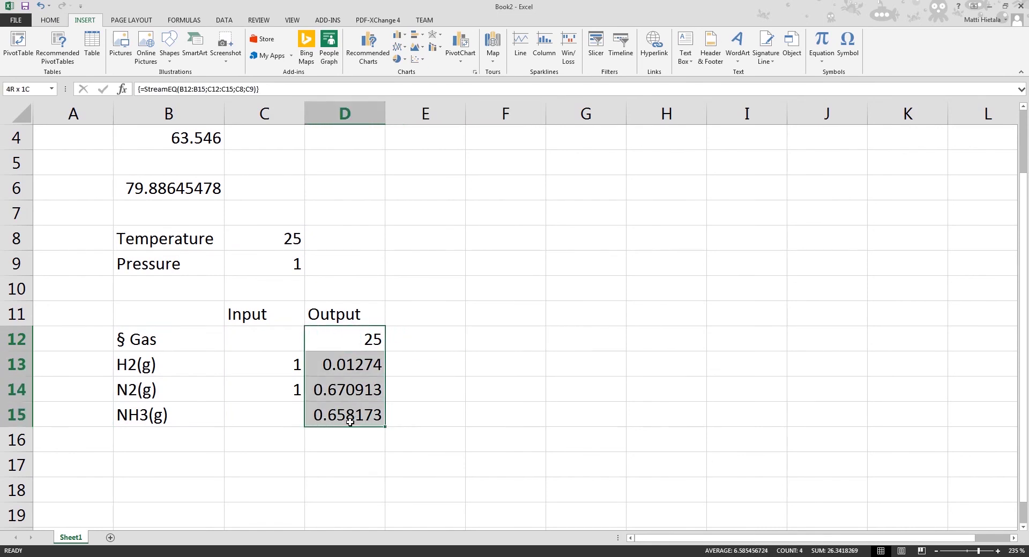
pyautogui.click(428, 391)
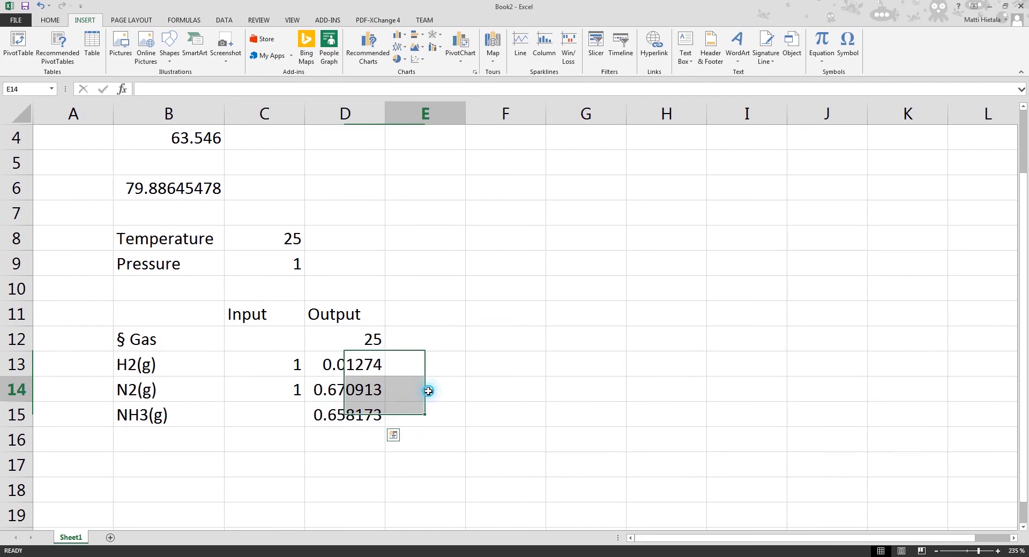
pyautogui.click(356, 343)
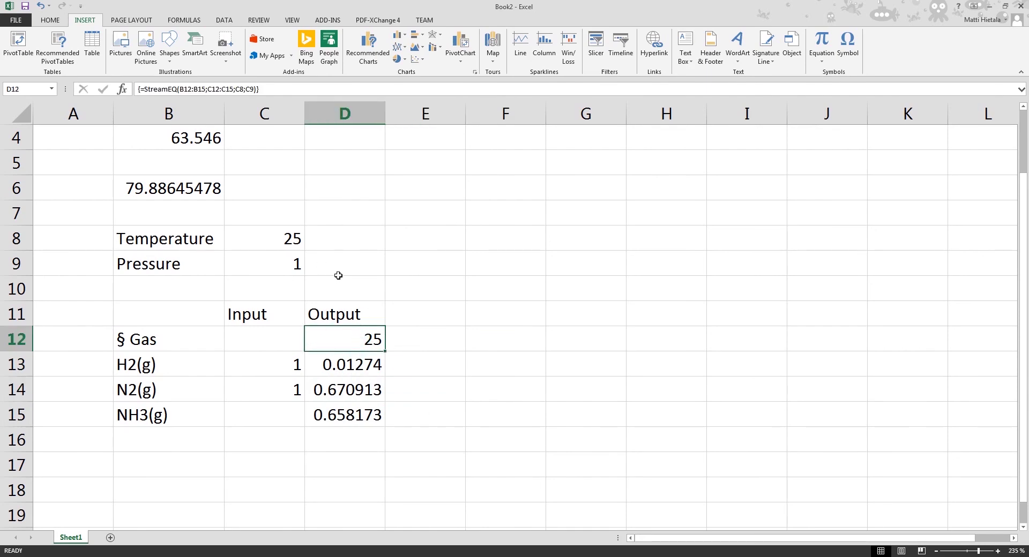
# Change the temperature in C8 to 100 and check outputs 100, 0.147228, 0.715743, 0.568514.
pyautogui.doubleClick(287, 239)
pyautogui.write('1')
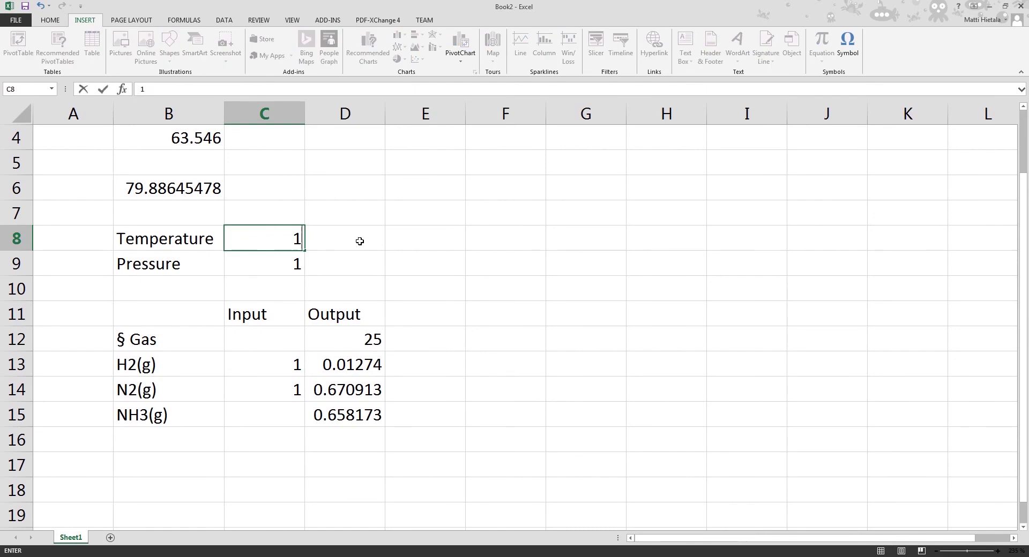
pyautogui.write('00')
pyautogui.press('Return')
pyautogui.click(339, 339)
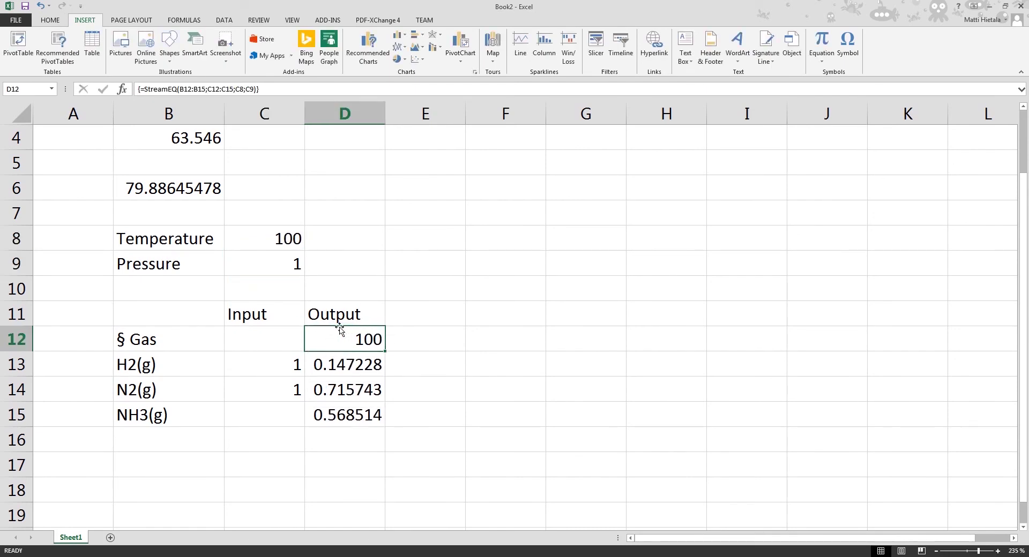
pyautogui.click(323, 364)
pyautogui.click(347, 415)
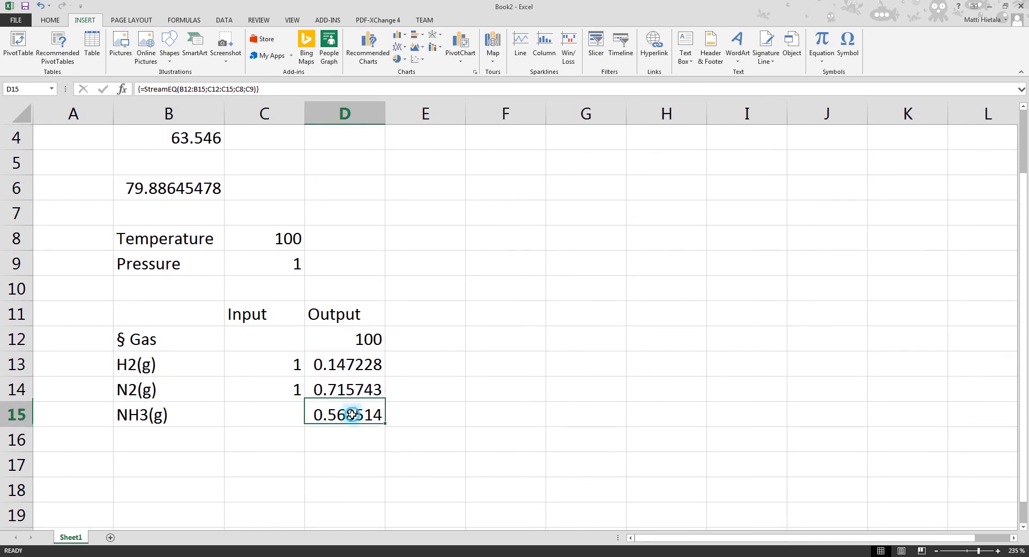
pyautogui.click(351, 389)
pyautogui.click(349, 364)
pyautogui.click(348, 390)
pyautogui.click(351, 416)
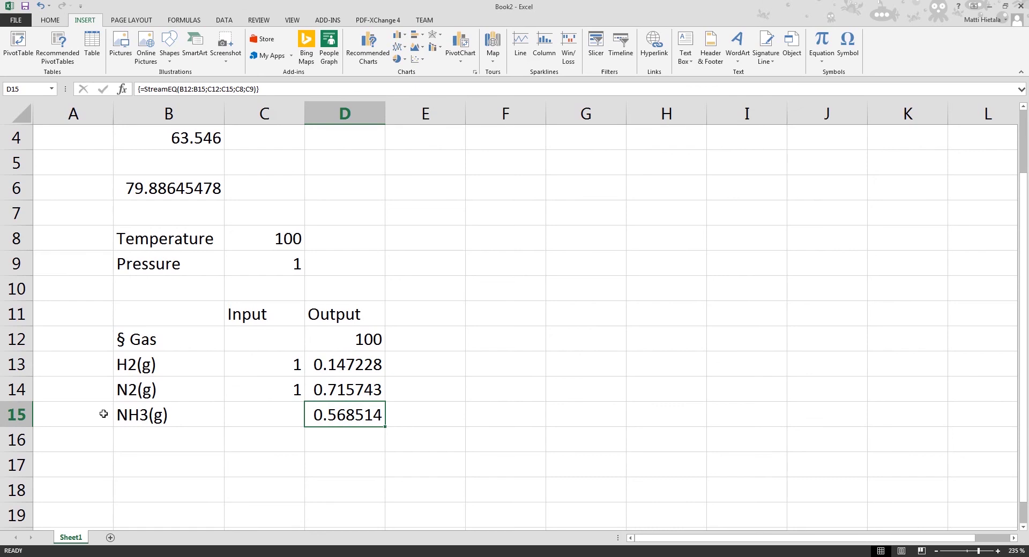
pyautogui.click(422, 413)
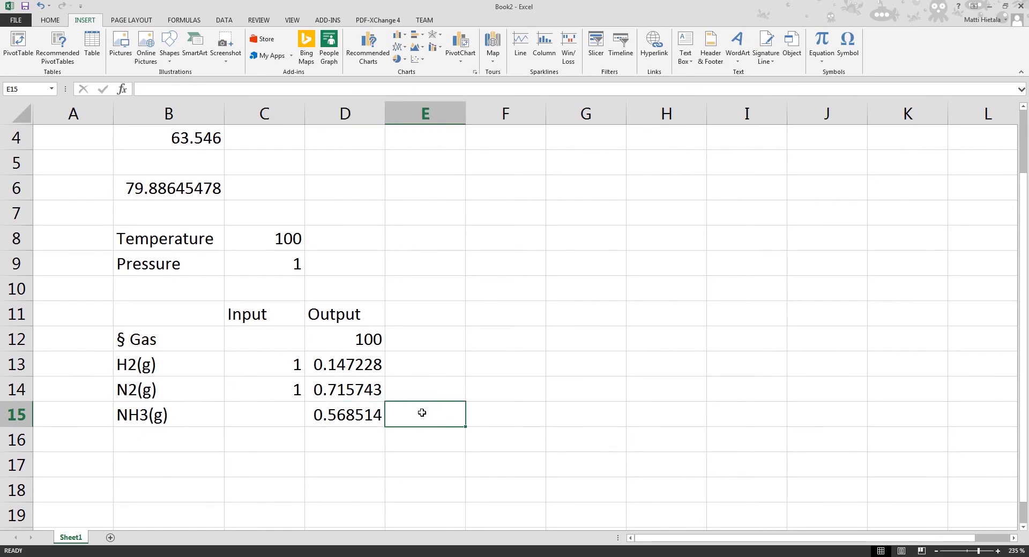
# Add unit labels C for temperature in D8 and bar for pressure in D9.
pyautogui.click(335, 240)
pyautogui.write('C')
pyautogui.press('Return')
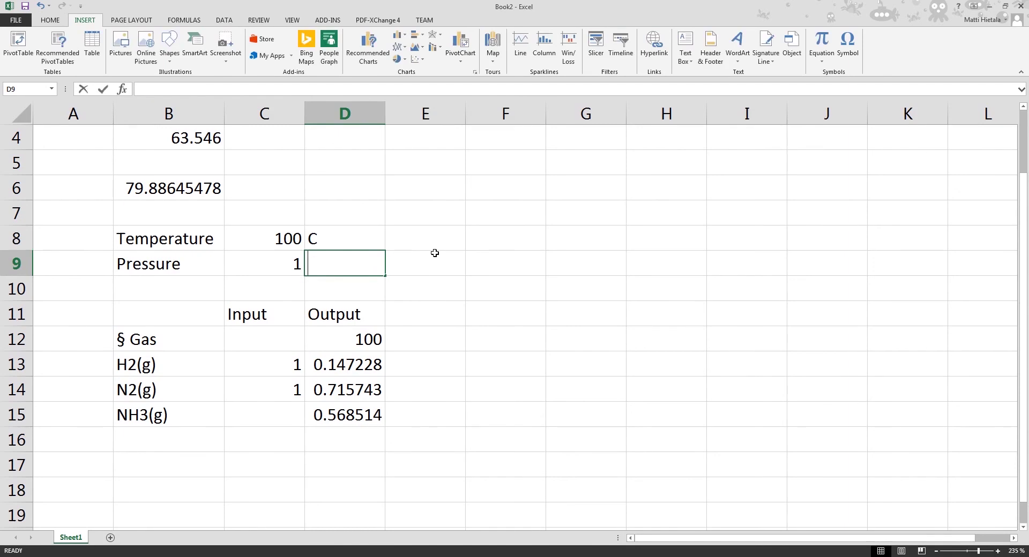
pyautogui.write('bar')
pyautogui.press('Return')
# Label each species output amount with kmol in E13:E15.
pyautogui.press('Right')
pyautogui.press('Down')
pyautogui.press('Down')
pyautogui.press('Down')
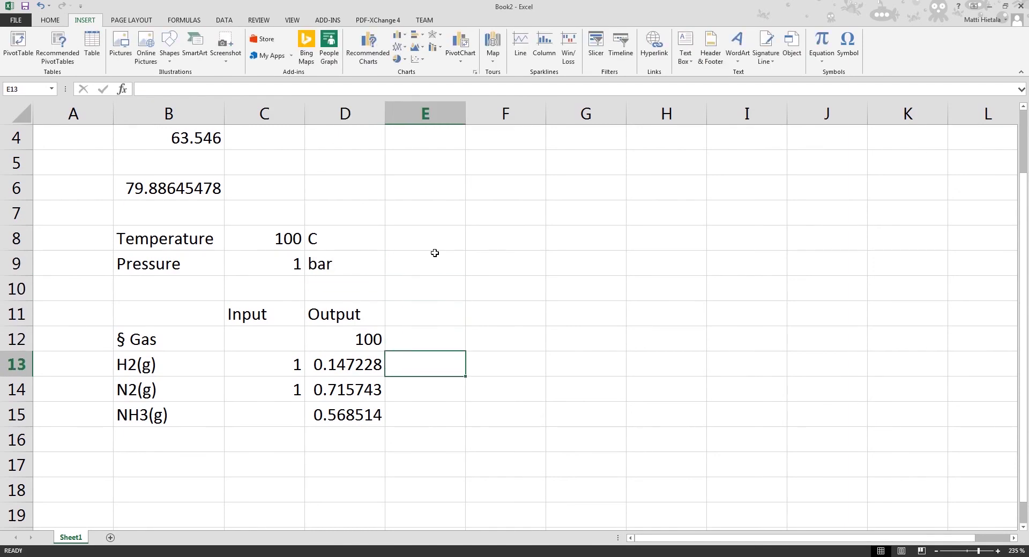
pyautogui.write('kmo')
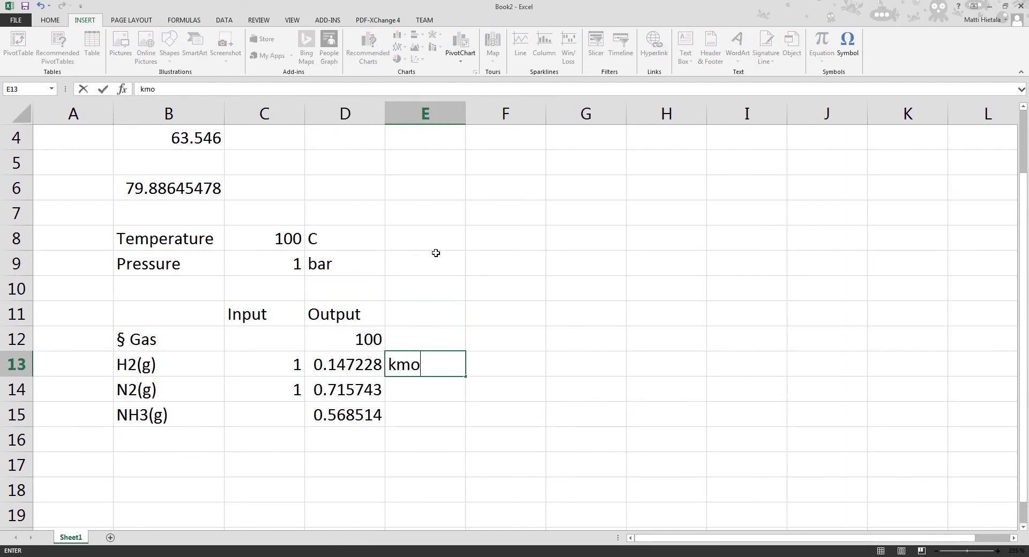
pyautogui.write('l')
pyautogui.press('Return')
pyautogui.write('kmol')
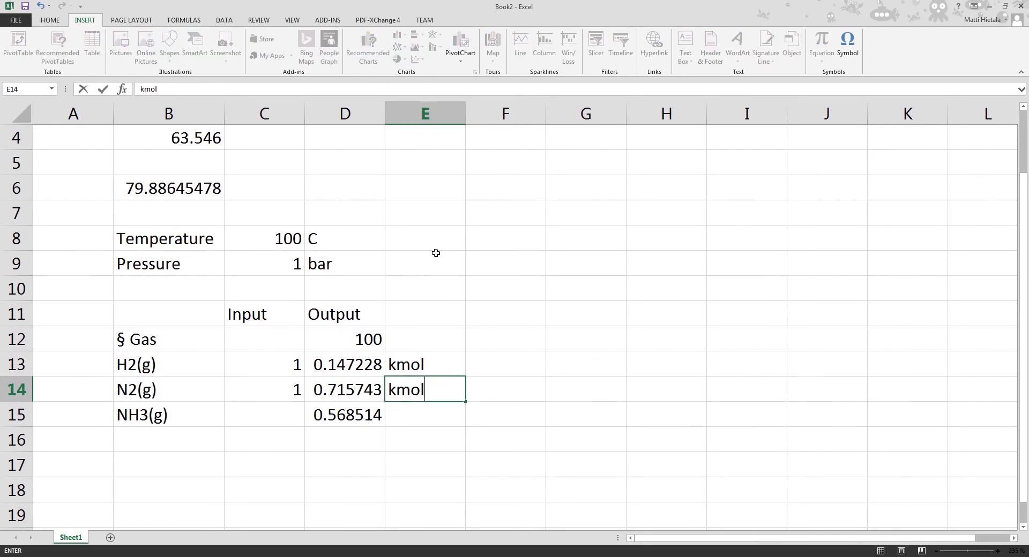
pyautogui.press('Return')
pyautogui.write('kmol')
pyautogui.press('Return')
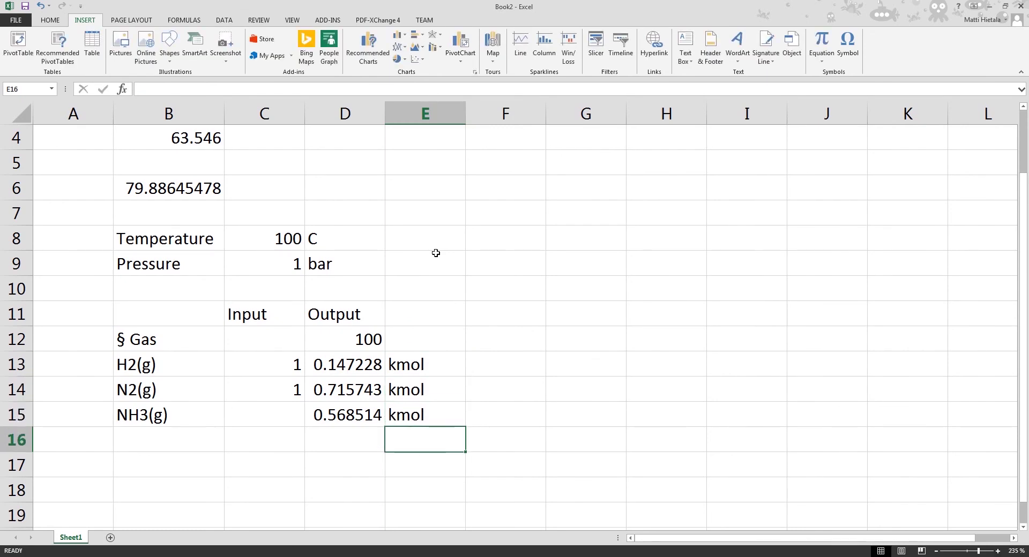
pyautogui.click(178, 471)
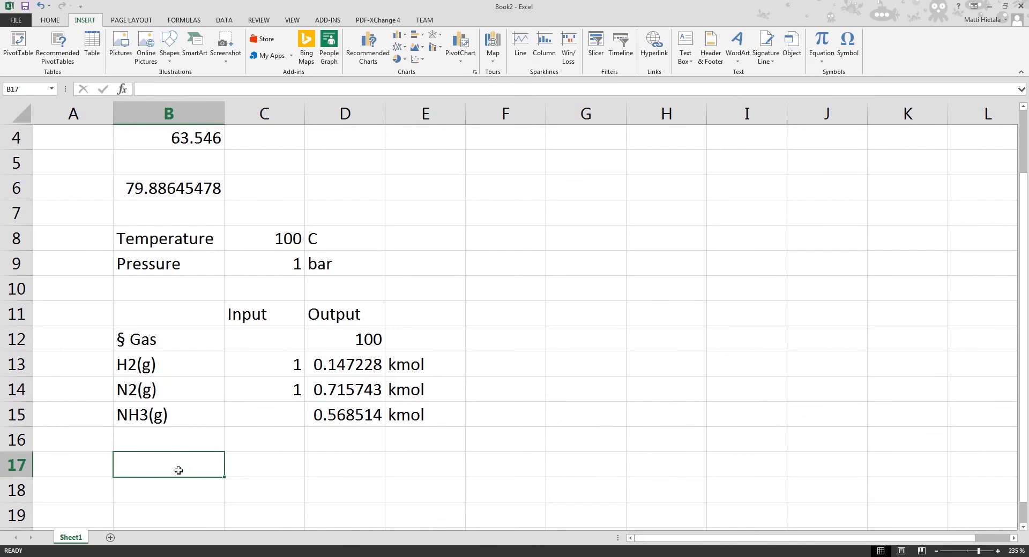